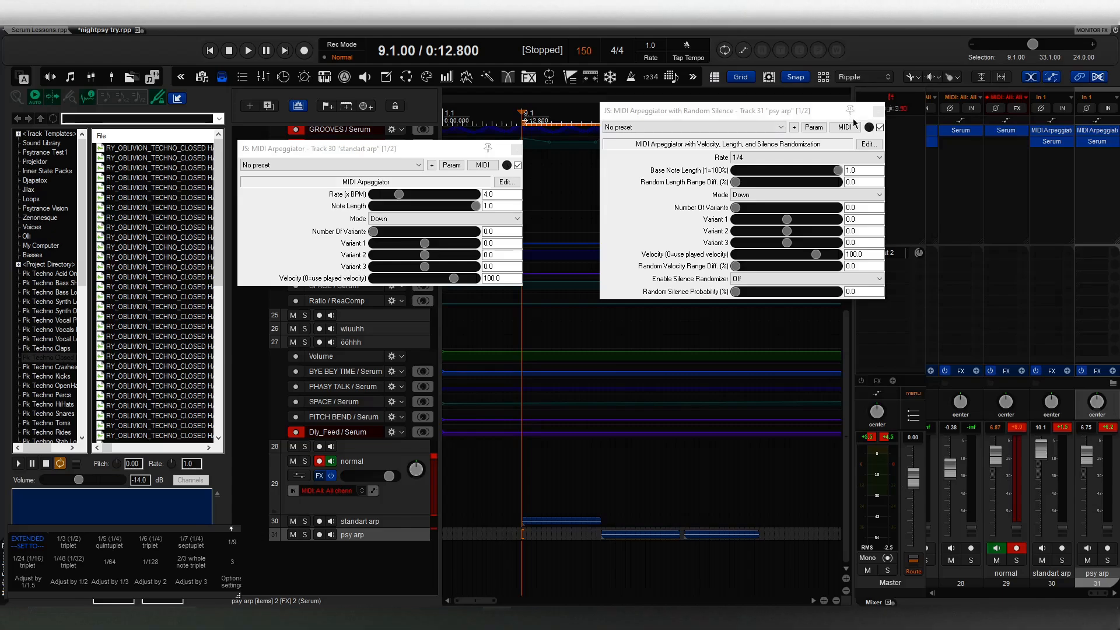
View the source code of the psy arp track's arpeggiator script, and close the code editor and both arpeggiator windows.
{"action": "left_click", "coordinate": [870, 144]}
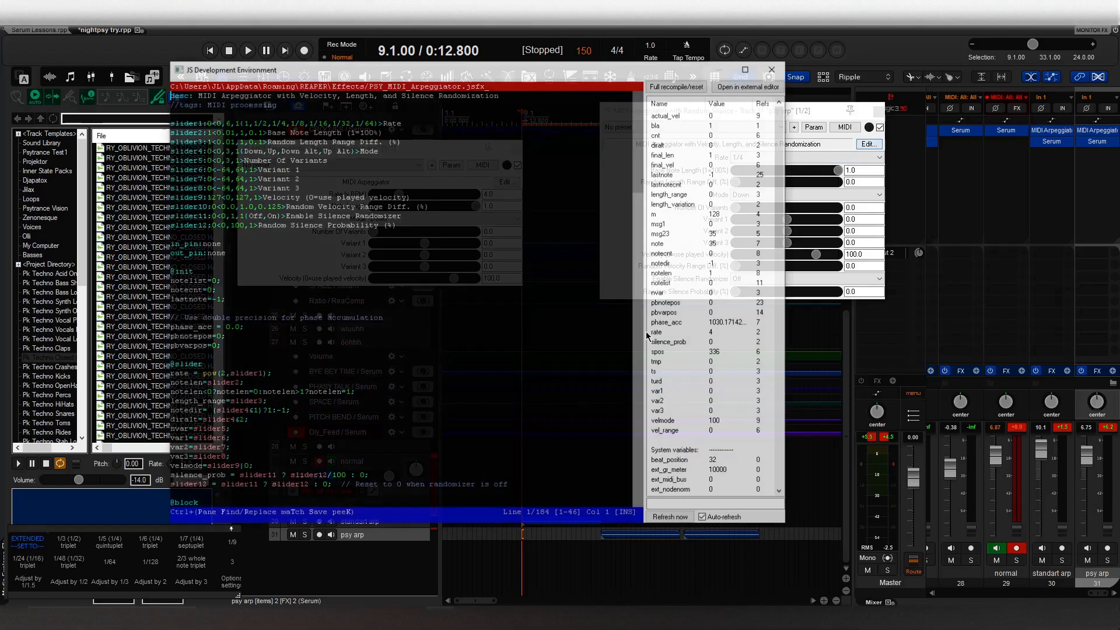
{"action": "left_click", "coordinate": [774, 73]}
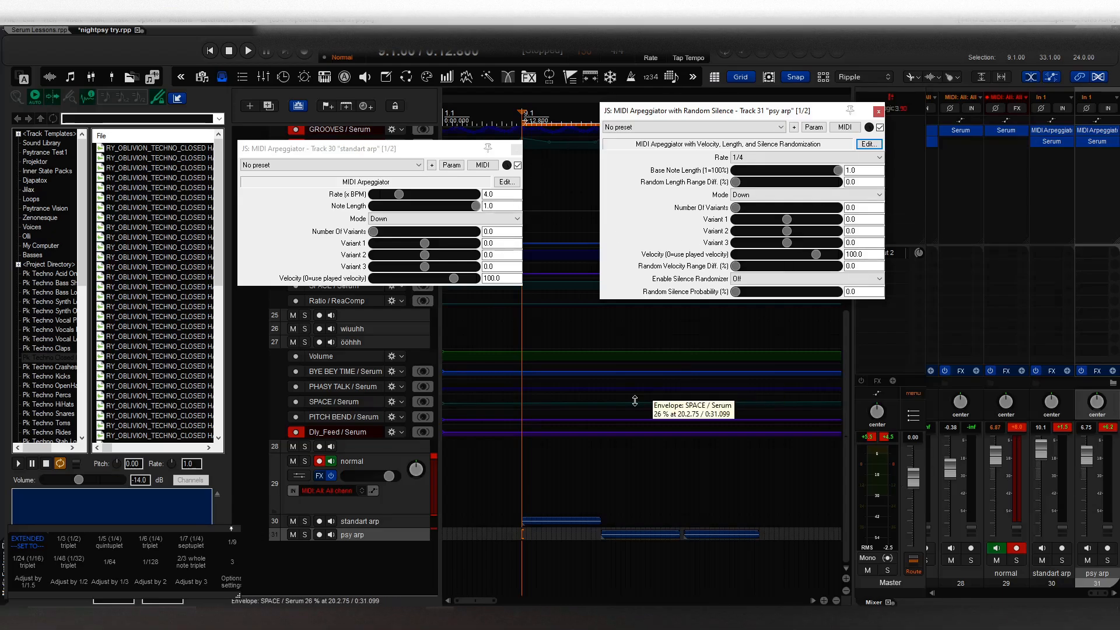
{"action": "left_click", "coordinate": [877, 111]}
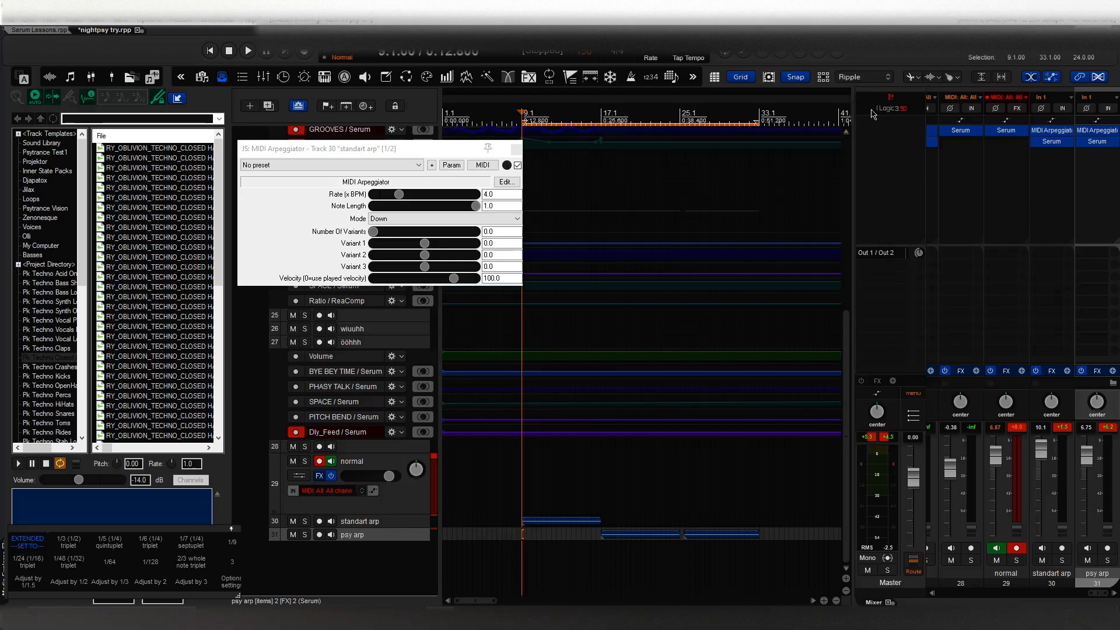
{"action": "key", "text": "Escape"}
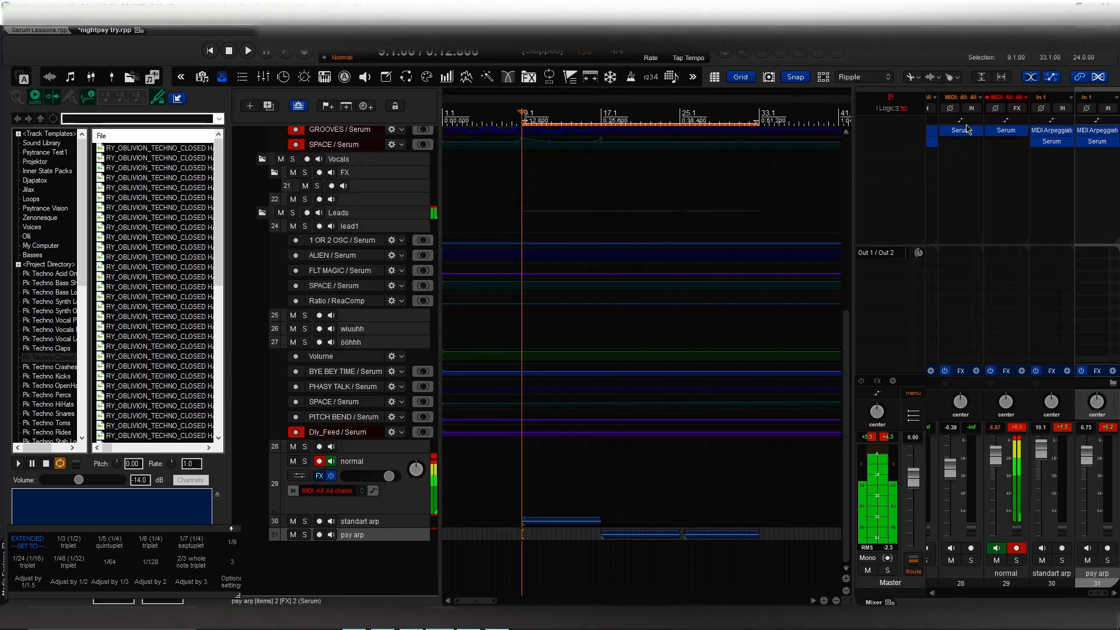
Examine the oscillator, effects and modulation matrix pages of Serum on the normal track, and close it.
{"action": "left_click", "coordinate": [1005, 130]}
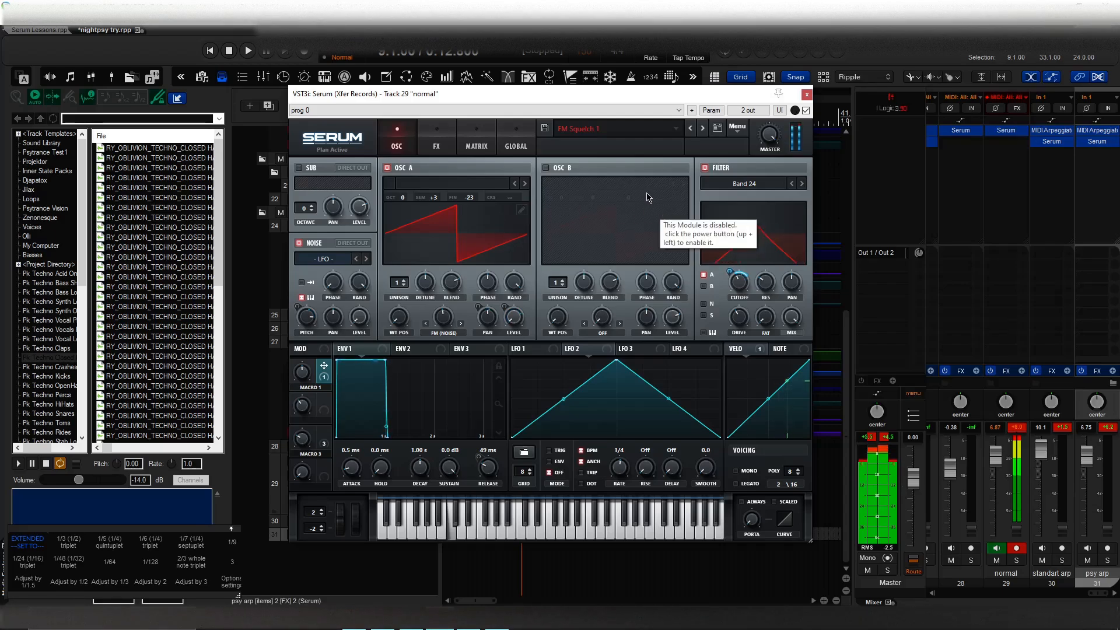
{"action": "left_click", "coordinate": [437, 140]}
{"action": "left_click", "coordinate": [476, 140]}
{"action": "left_click", "coordinate": [397, 143]}
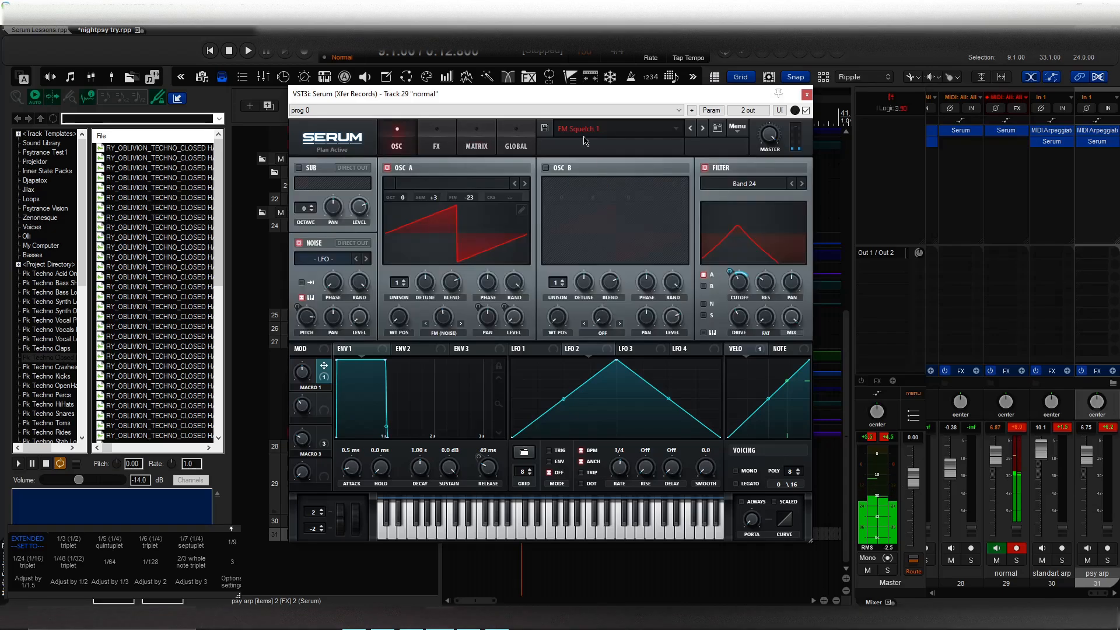
{"action": "left_click", "coordinate": [476, 141]}
{"action": "left_click", "coordinate": [436, 149]}
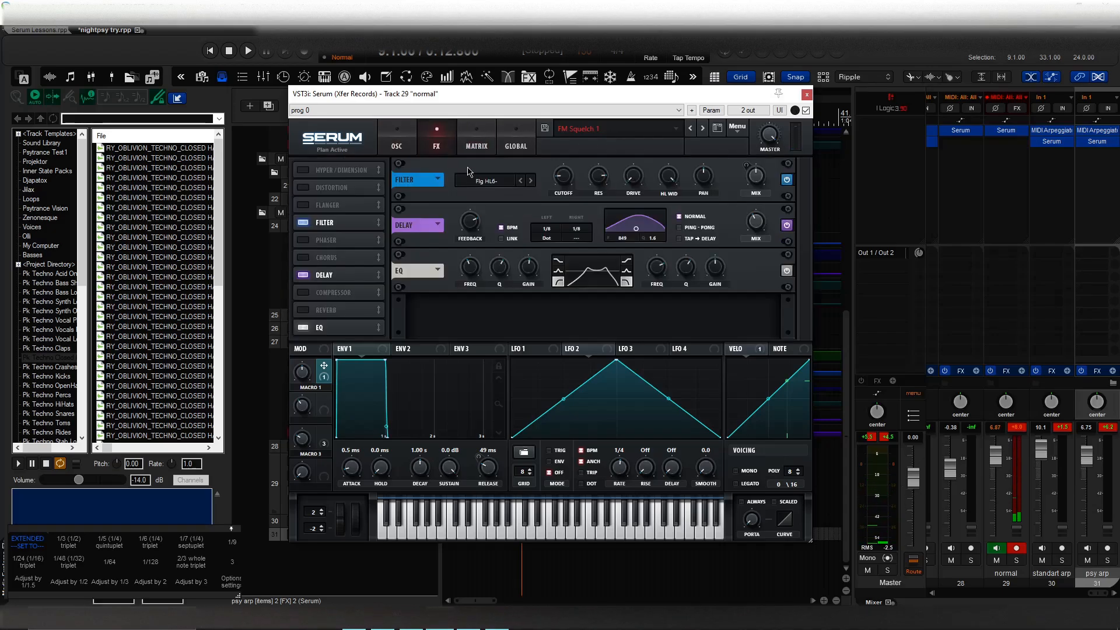
{"action": "left_click", "coordinate": [477, 143]}
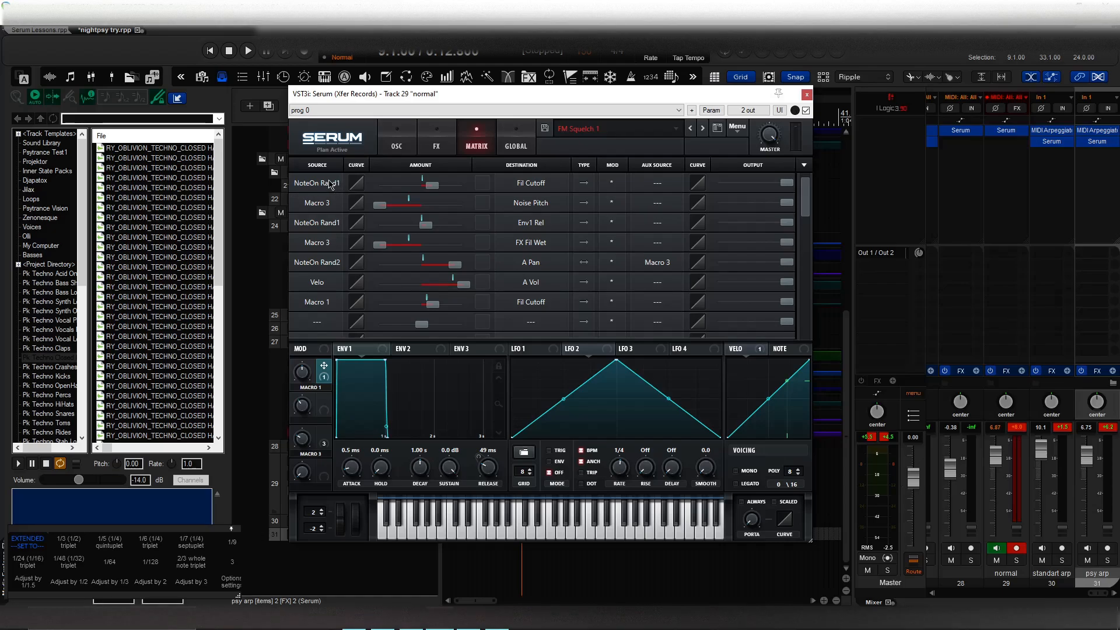
{"action": "left_click", "coordinate": [407, 133]}
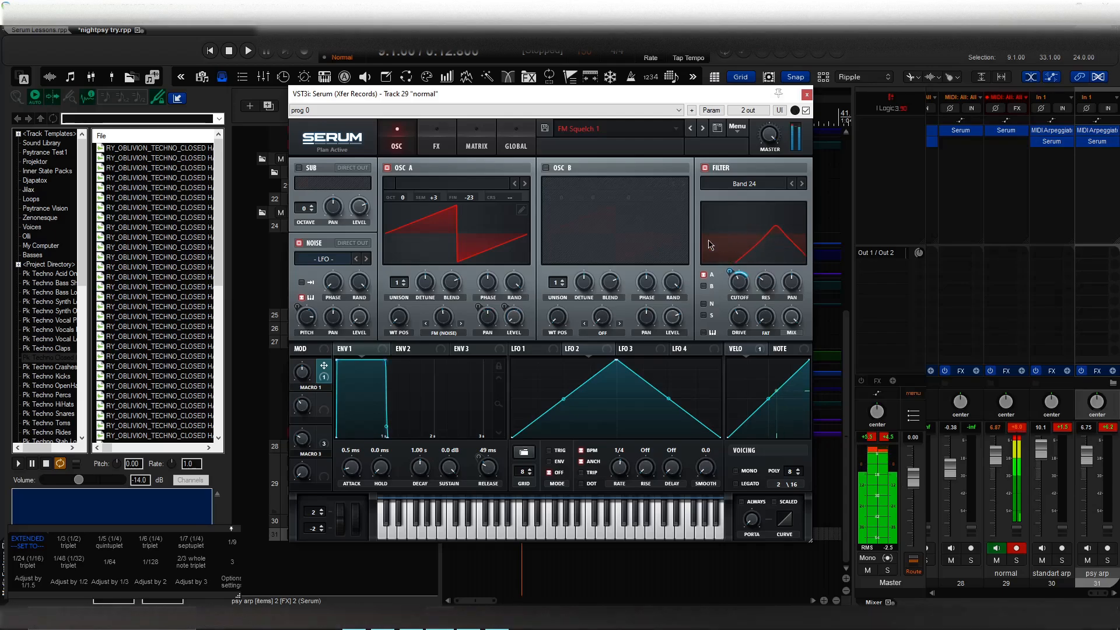
{"action": "left_click", "coordinate": [807, 94]}
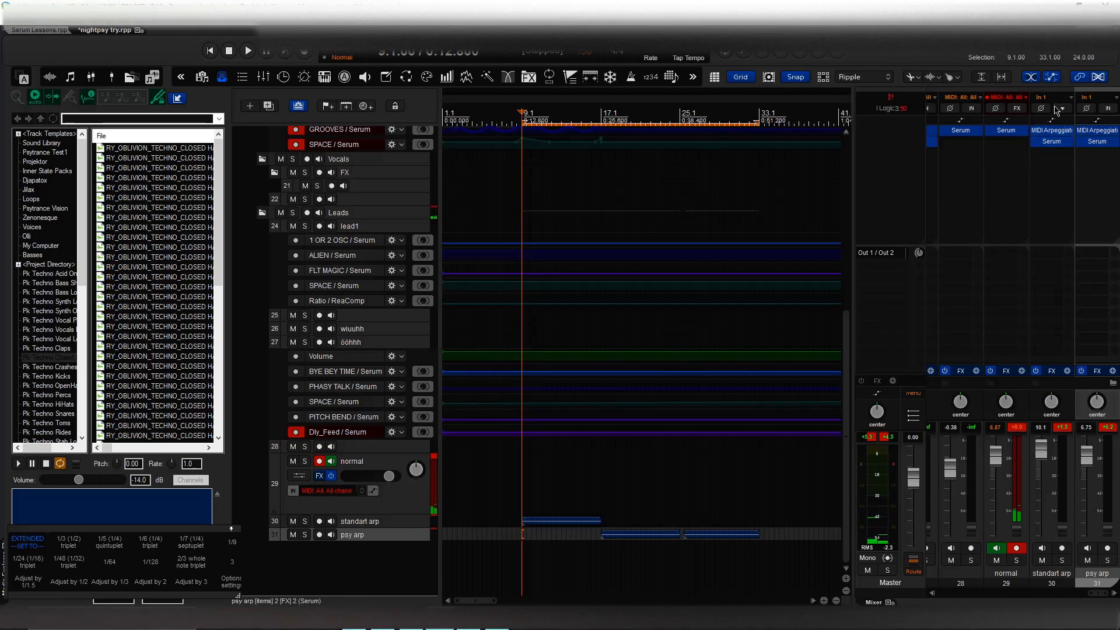
Compare the arpeggiator settings of the standart arp and psy arp tracks, and audition the standart arp clip.
{"action": "left_click", "coordinate": [1053, 128]}
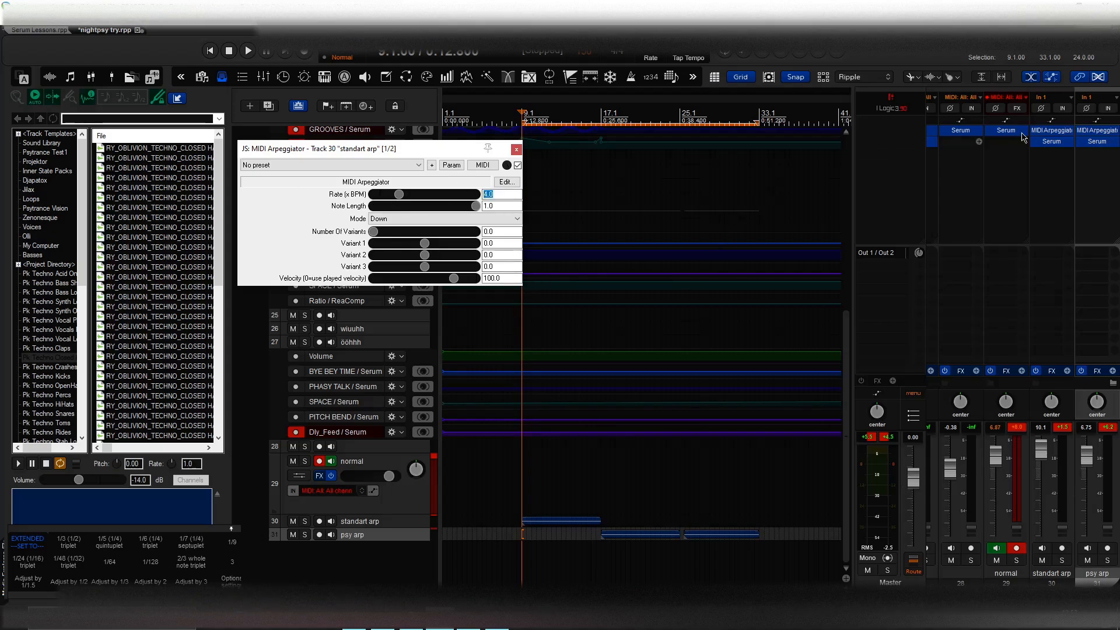
{"action": "left_click", "coordinate": [1111, 135]}
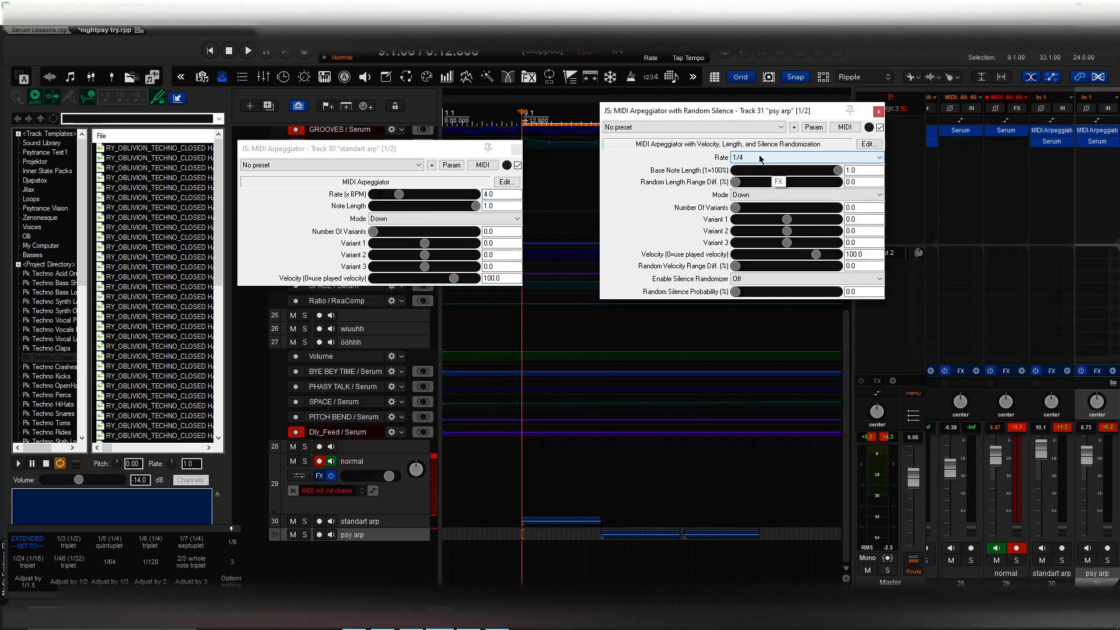
{"action": "left_click", "coordinate": [879, 112]}
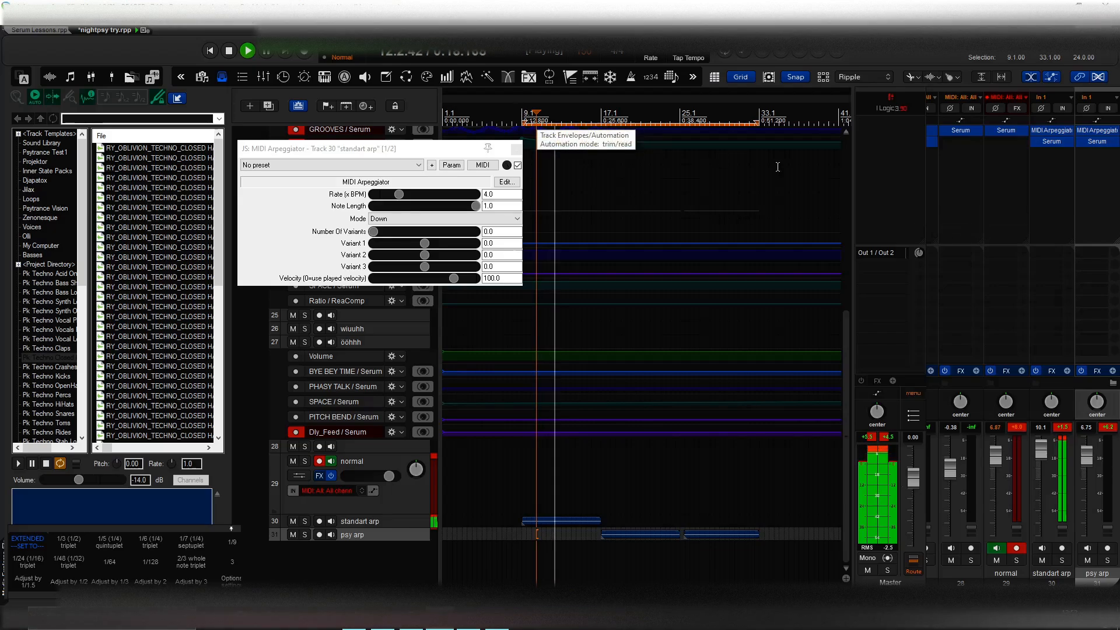
{"action": "key", "text": "space"}
Show Serum from the standart arp track beside its arpeggiator and inspect the synth's modulation matrix and oscillator settings.
{"action": "double_click", "coordinate": [1061, 146]}
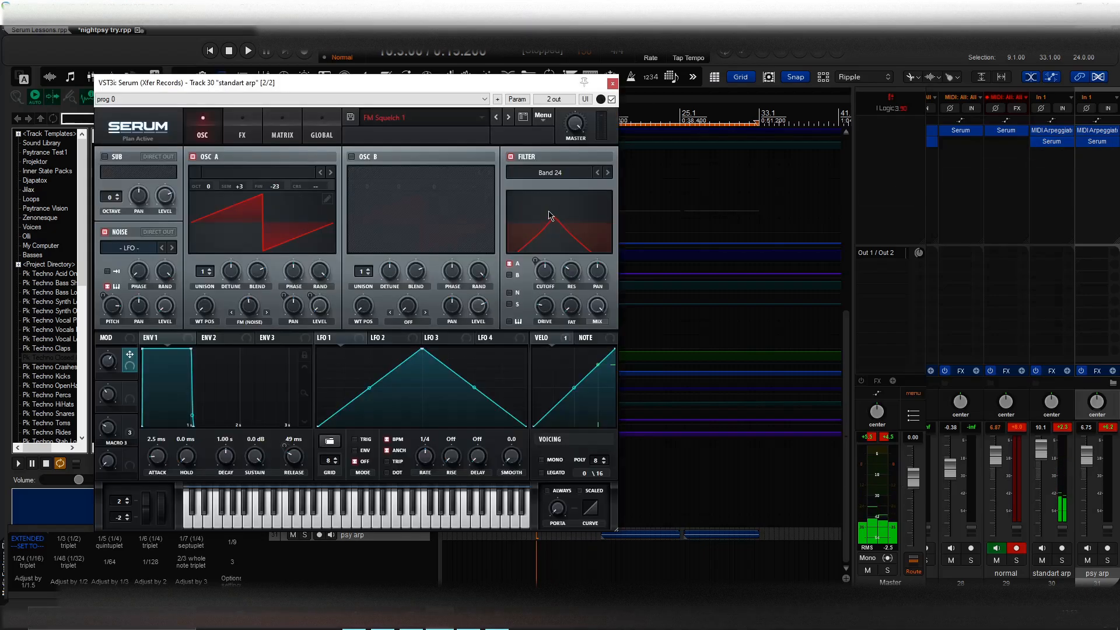
{"action": "left_click_drag", "start_coordinate": [321, 85], "coordinate": [746, 85]}
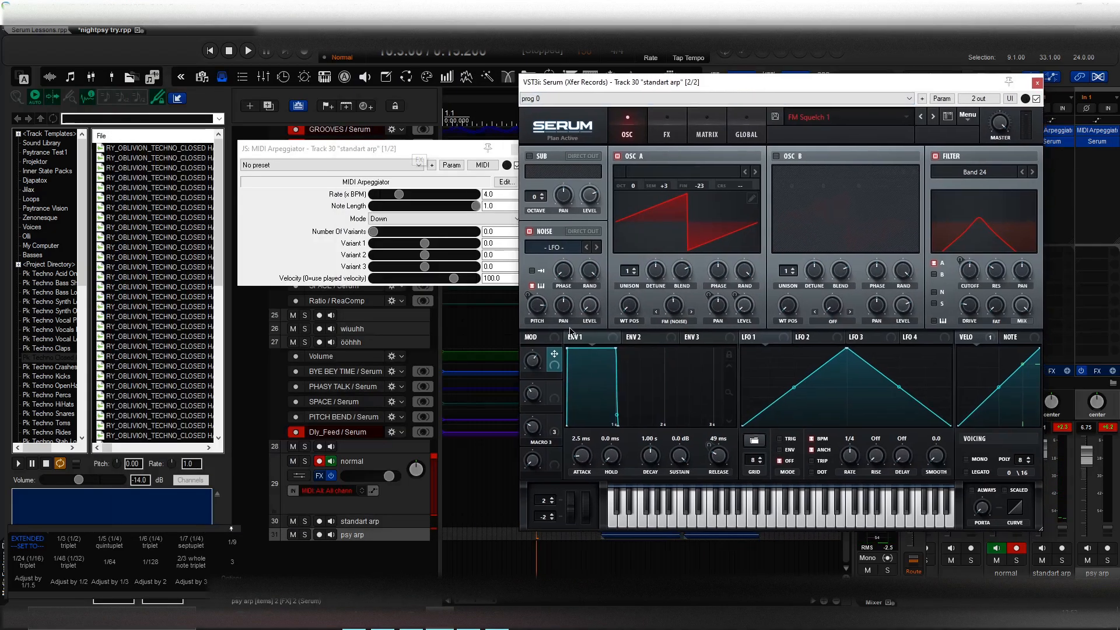
{"action": "left_click_drag", "start_coordinate": [379, 148], "coordinate": [311, 138]}
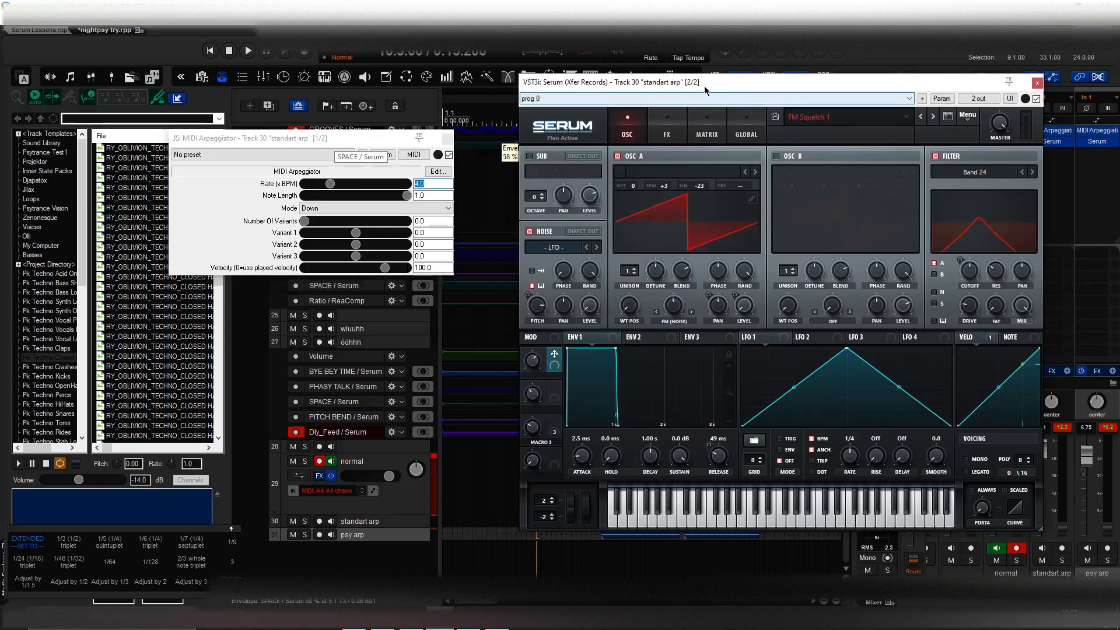
{"action": "left_click_drag", "start_coordinate": [706, 81], "coordinate": [643, 77]}
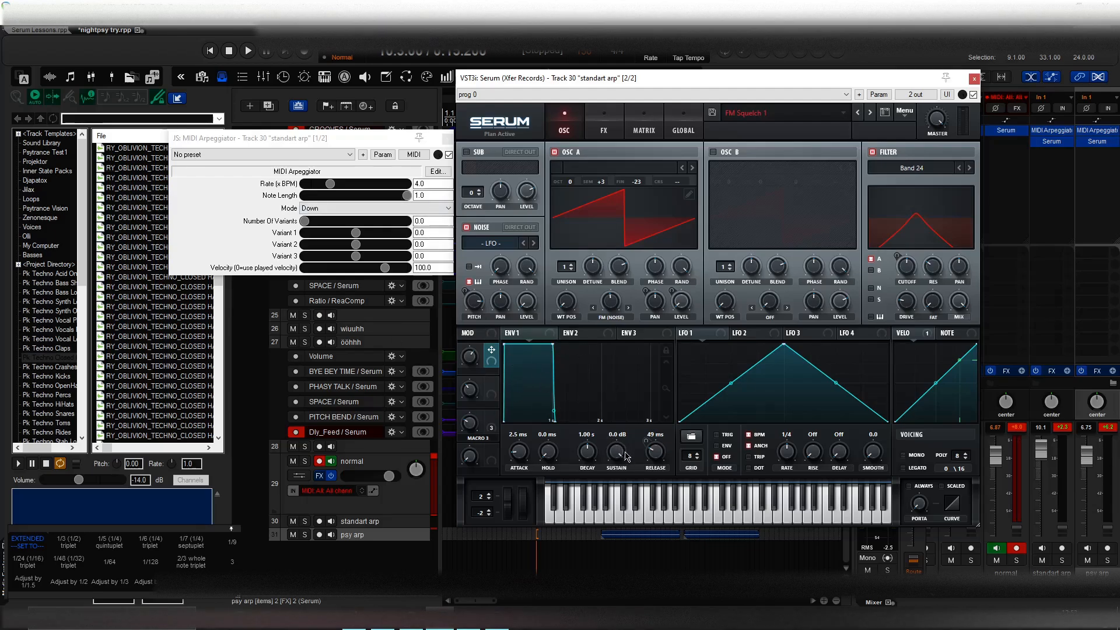
{"action": "left_click", "coordinate": [644, 130]}
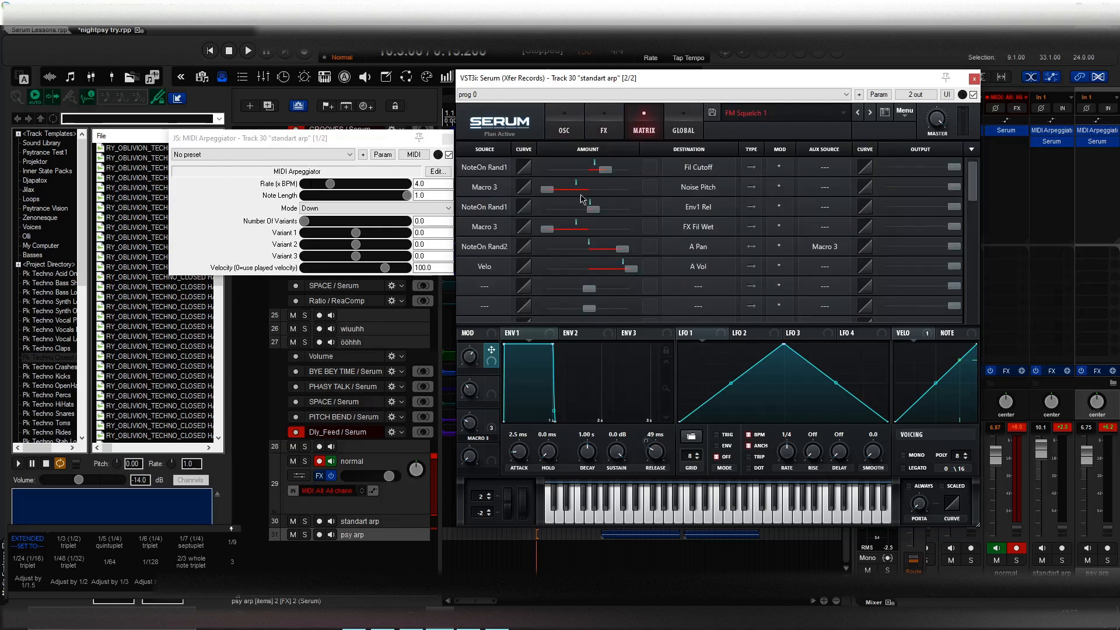
{"action": "left_click", "coordinate": [564, 130]}
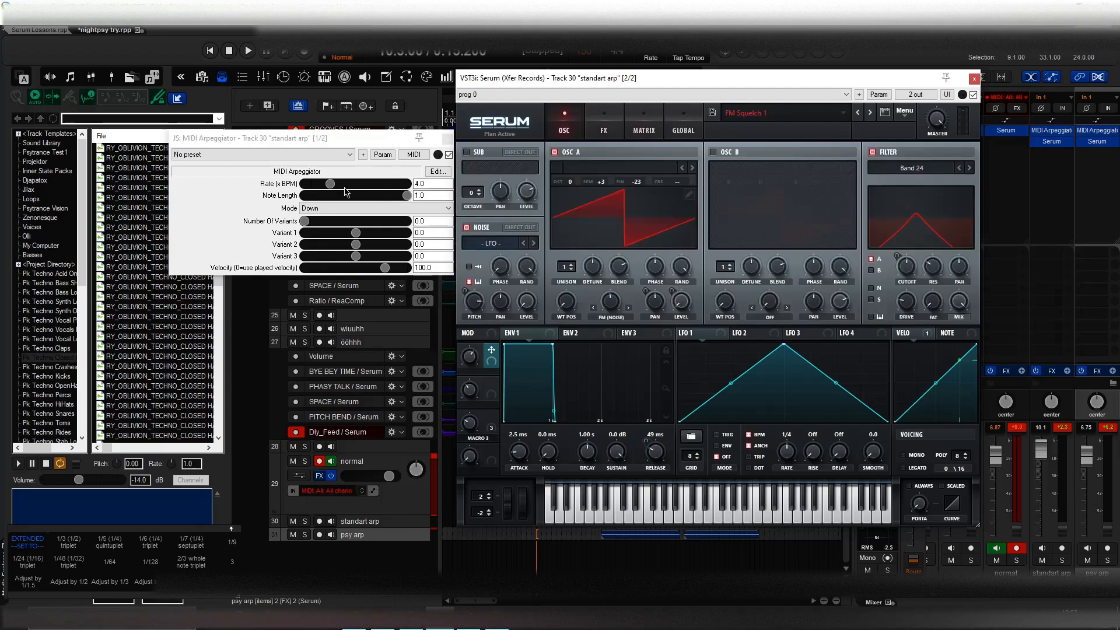
Audition the standart arp clip with the arpeggiator's note length at 1.0, and close the arpeggiator and Serum windows.
{"action": "left_click", "coordinate": [399, 197]}
{"action": "key", "text": "space"}
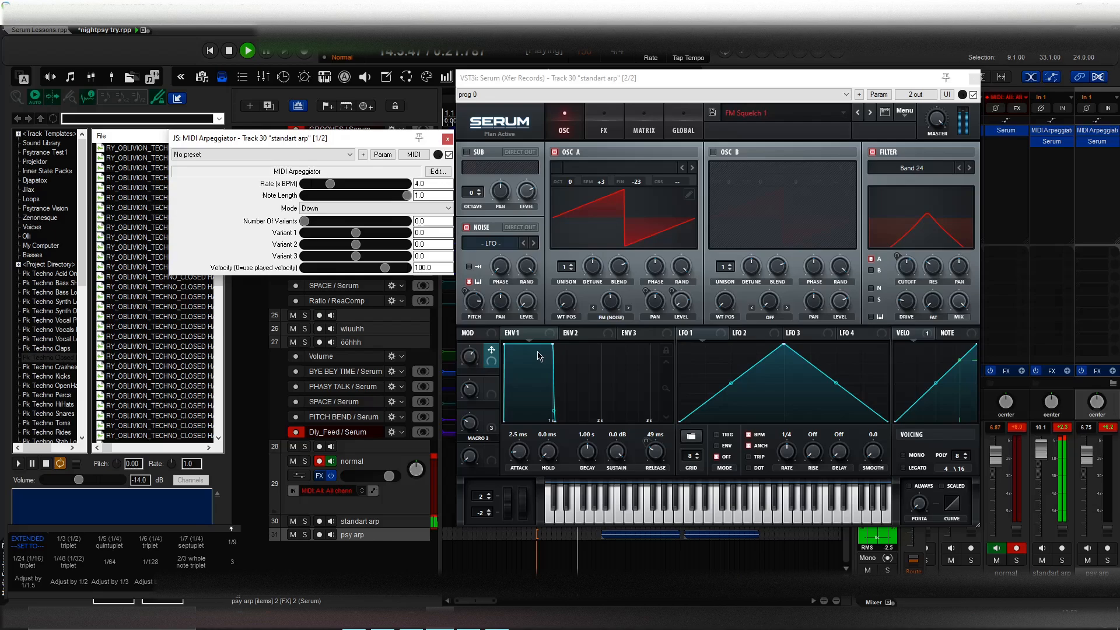
{"action": "mouse_move", "coordinate": [406, 196]}
{"action": "left_mouse_down"}
{"action": "mouse_move", "coordinate": [346, 197]}
{"action": "mouse_move", "coordinate": [429, 198]}
{"action": "left_mouse_up"}
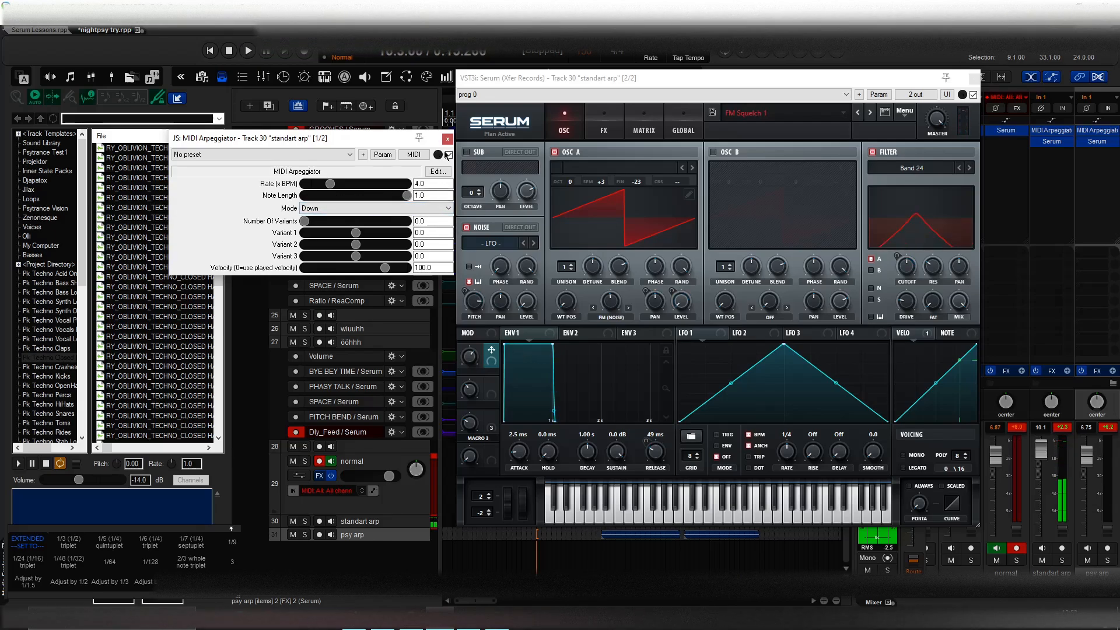
{"action": "left_click", "coordinate": [448, 139]}
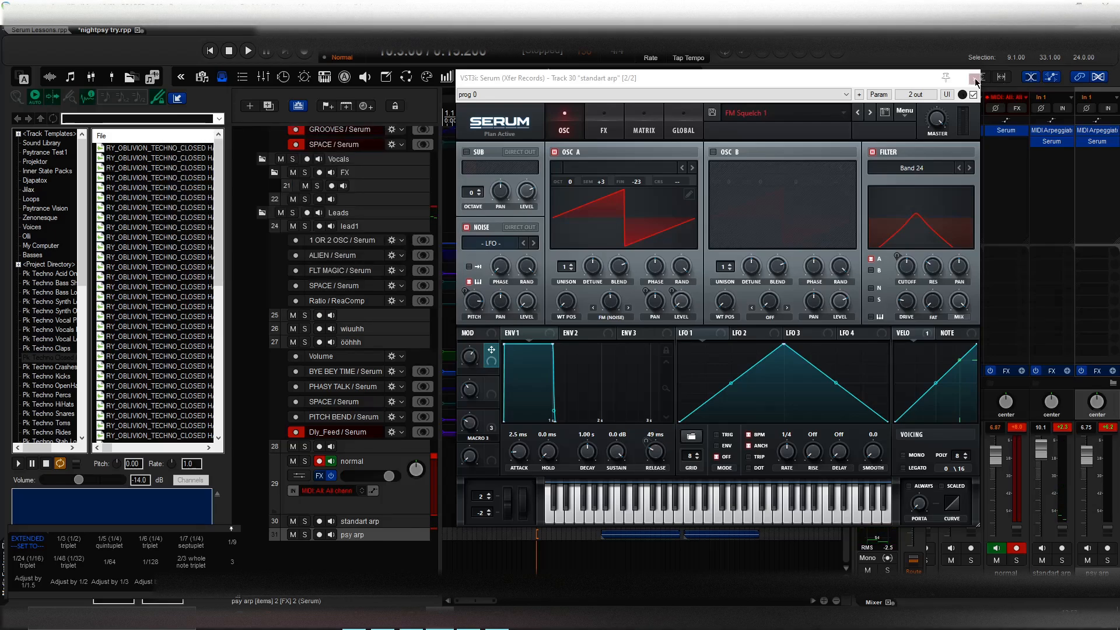
{"action": "left_click", "coordinate": [975, 78]}
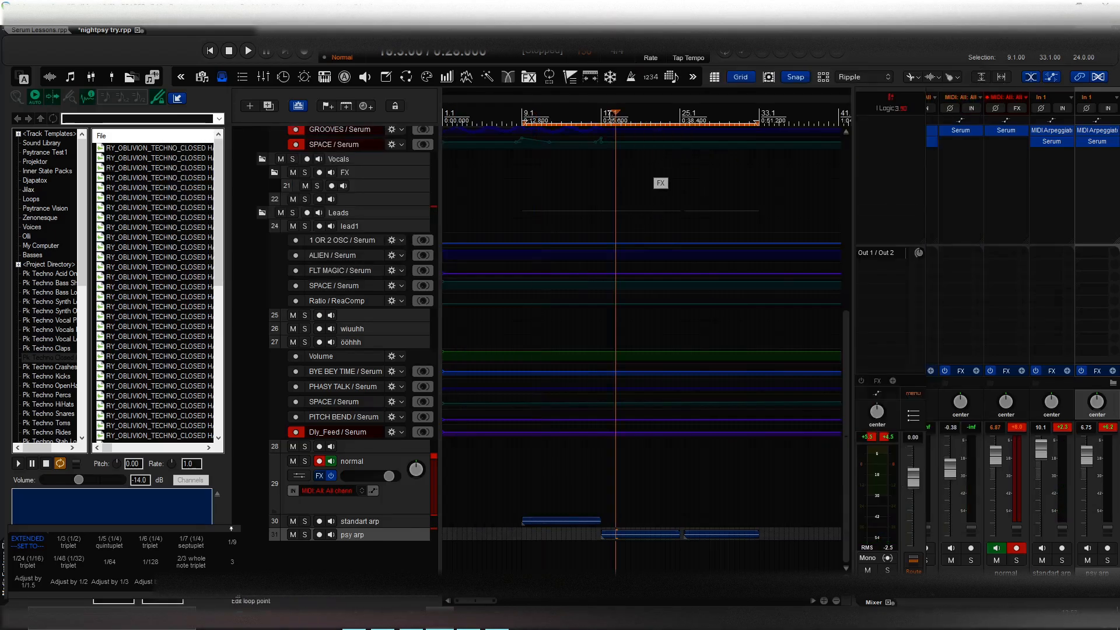
Check the psy arp track's arpeggiator settings and audition its clip from bar 17.
{"action": "left_click", "coordinate": [611, 113]}
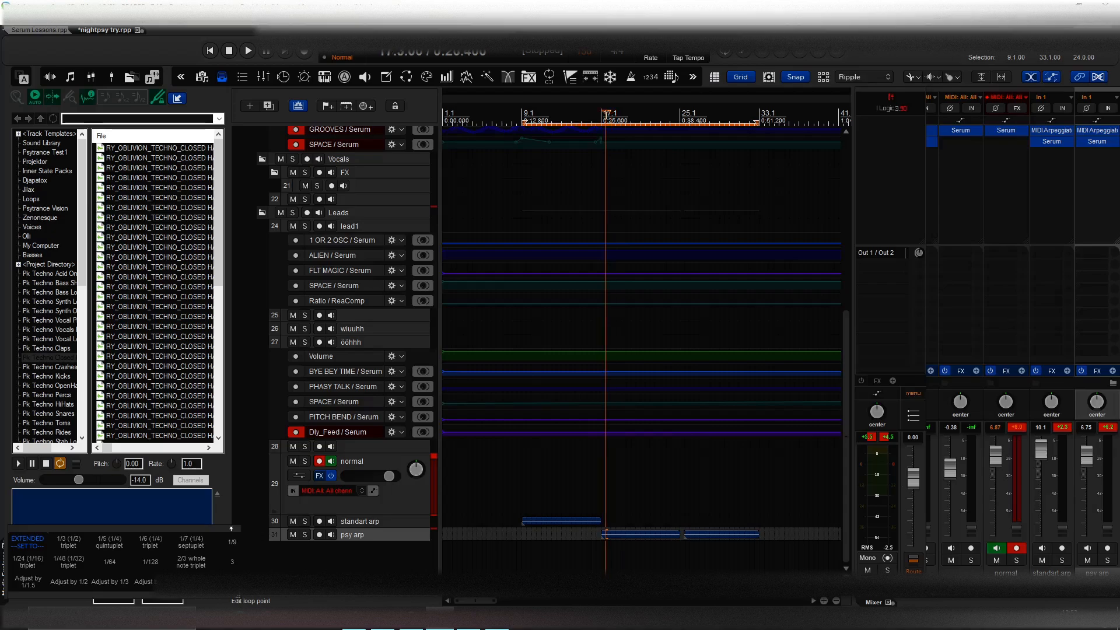
{"action": "left_click", "coordinate": [1088, 134]}
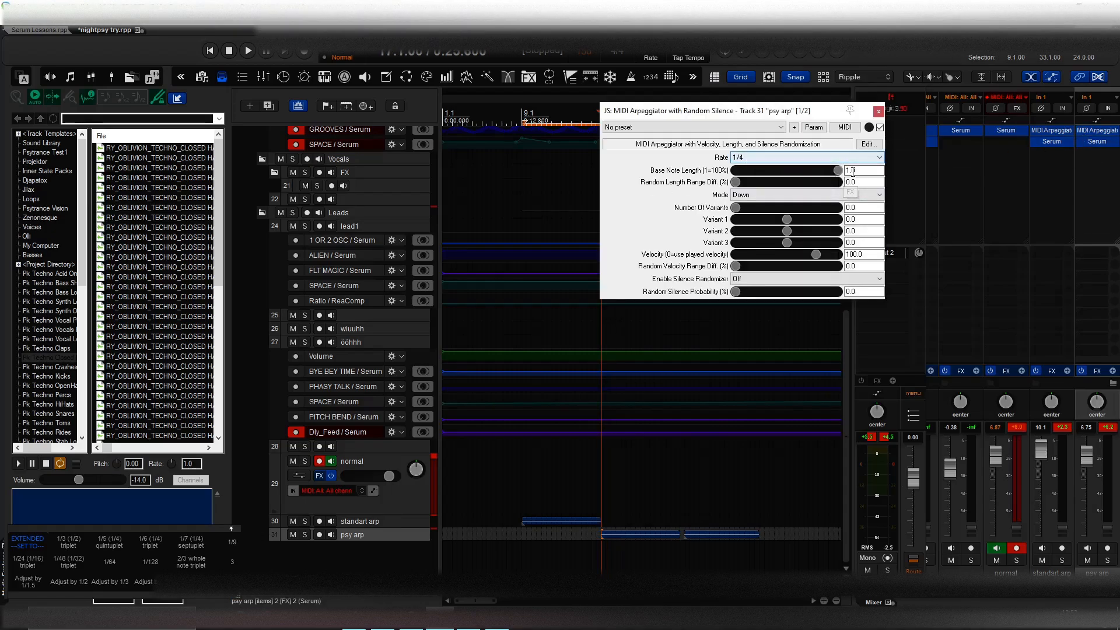
{"action": "left_click", "coordinate": [864, 170]}
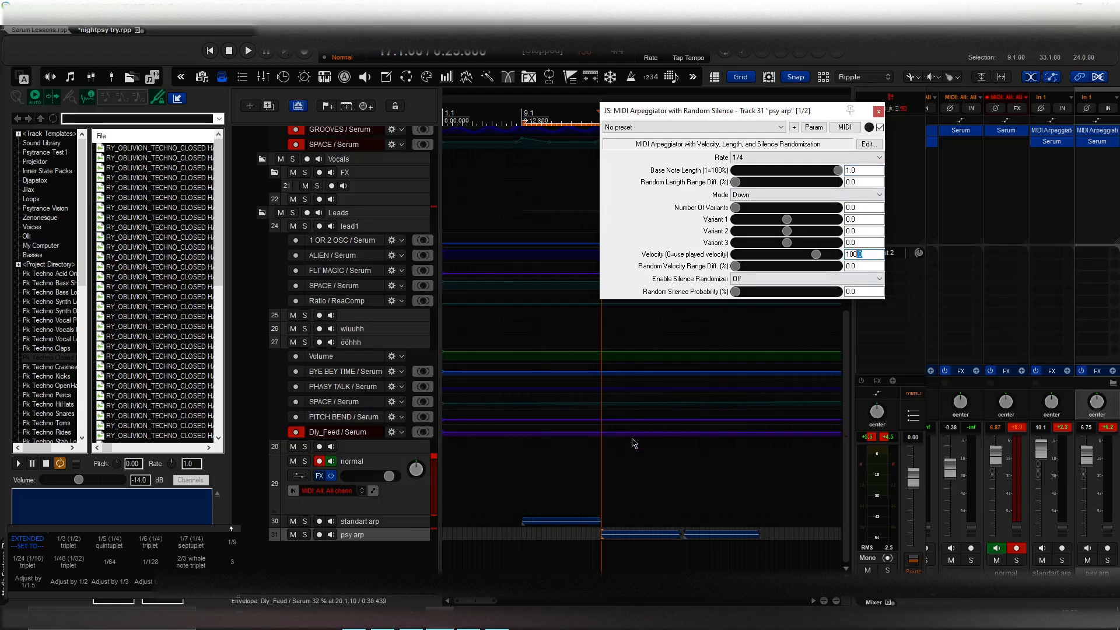
{"action": "left_click", "coordinate": [877, 111]}
{"action": "key", "text": "space"}
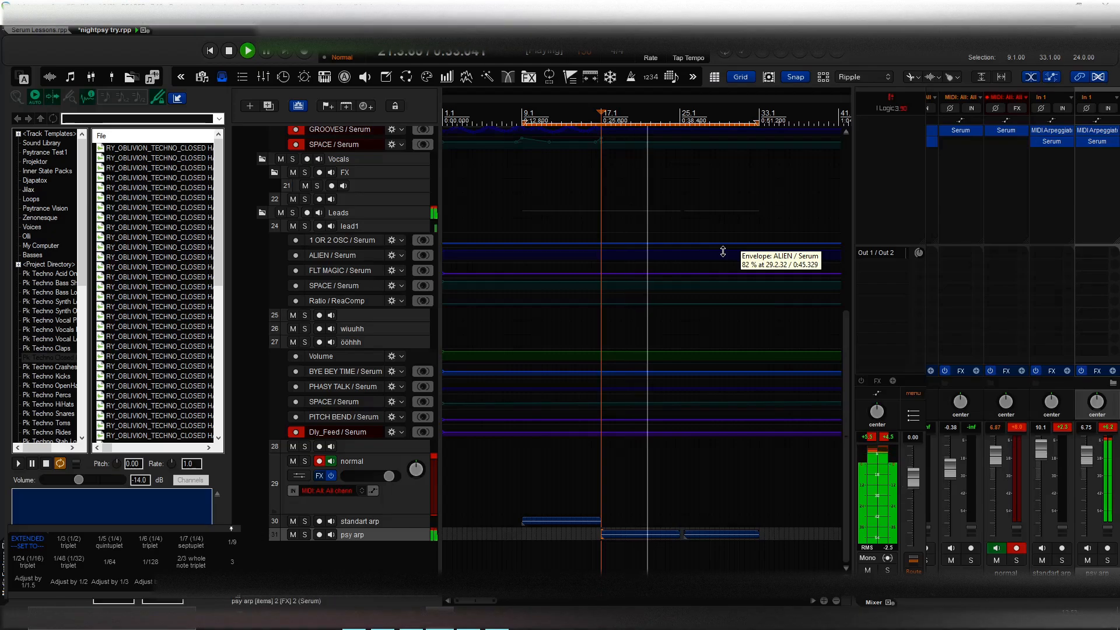
{"action": "key", "text": "space"}
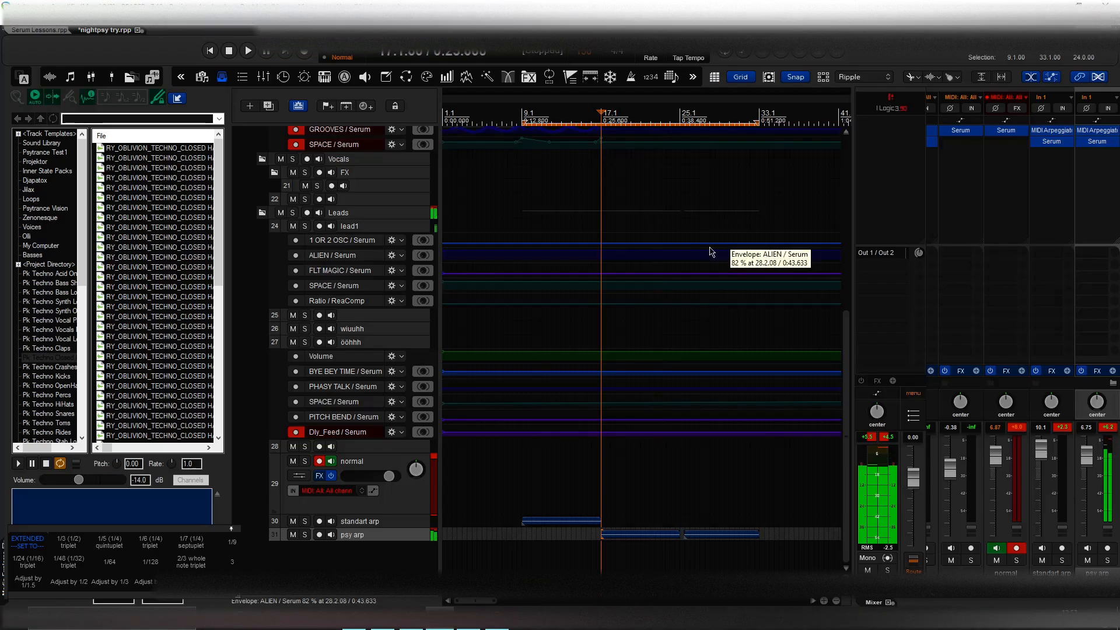
Compare the two arpeggiated clips by playing standart arp from bar 13 and psy arp from bar 20.
{"action": "left_click", "coordinate": [562, 124]}
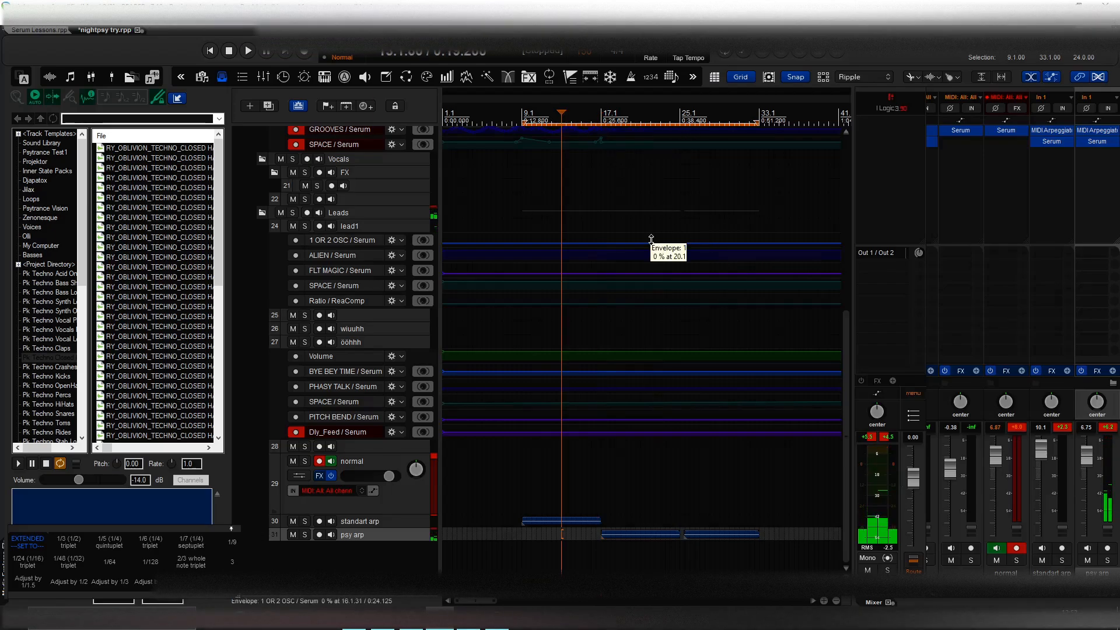
{"action": "left_click", "coordinate": [1044, 134]}
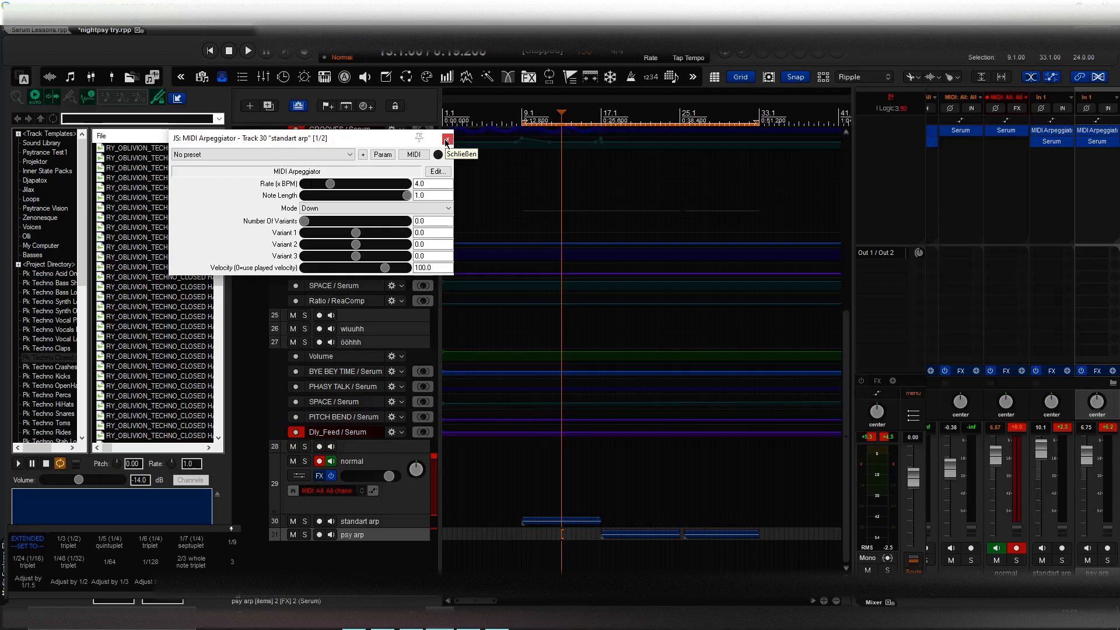
{"action": "left_click", "coordinate": [447, 140]}
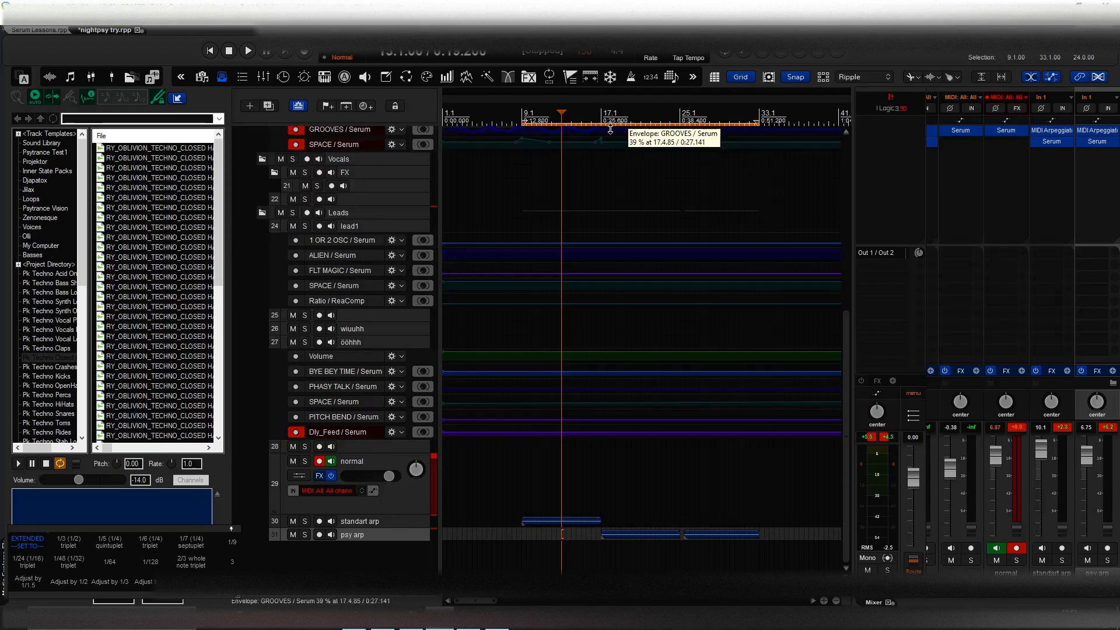
{"action": "key", "text": "space"}
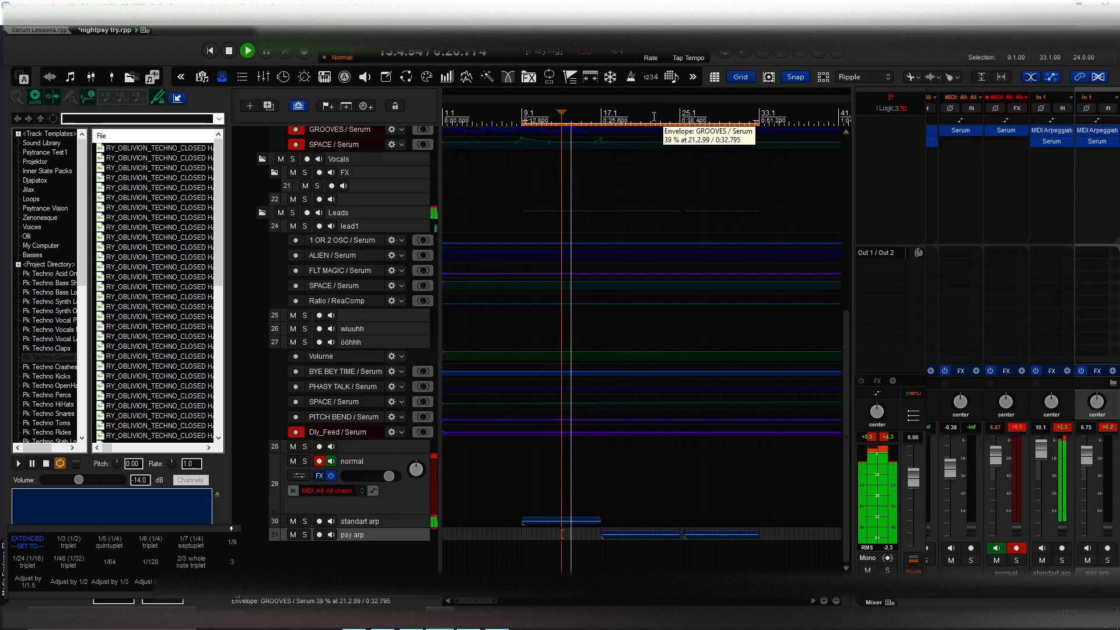
{"action": "key", "text": "space"}
{"action": "left_click", "coordinate": [629, 120]}
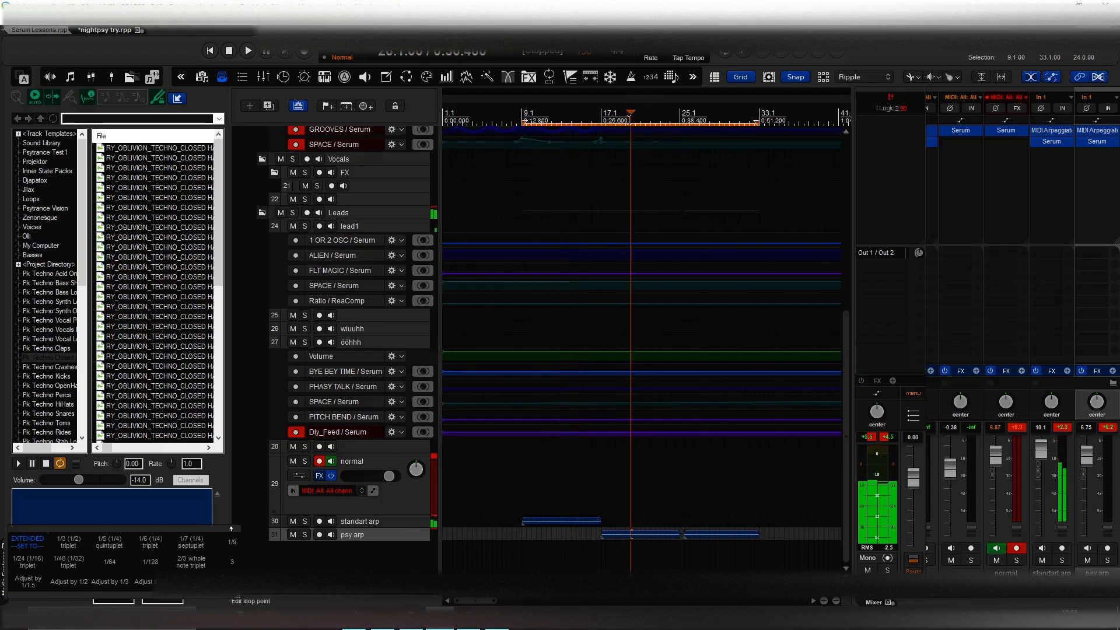
{"action": "key", "text": "space"}
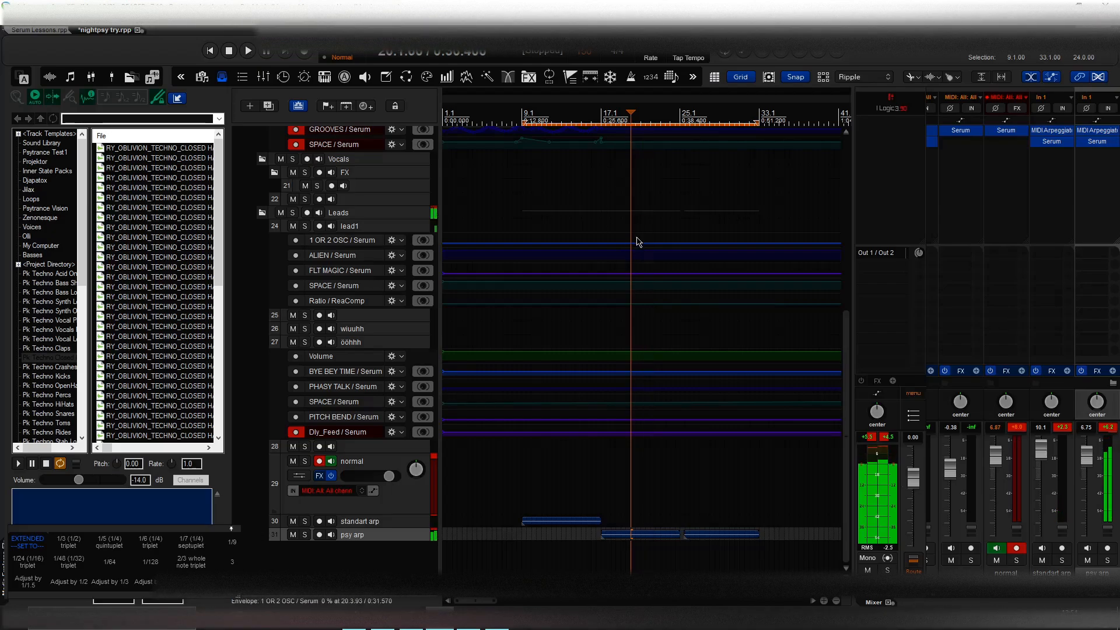
Open the arpeggiators of the standart arp and psy arp tracks side by side.
{"action": "left_click", "coordinate": [1052, 132]}
{"action": "left_click", "coordinate": [1096, 131]}
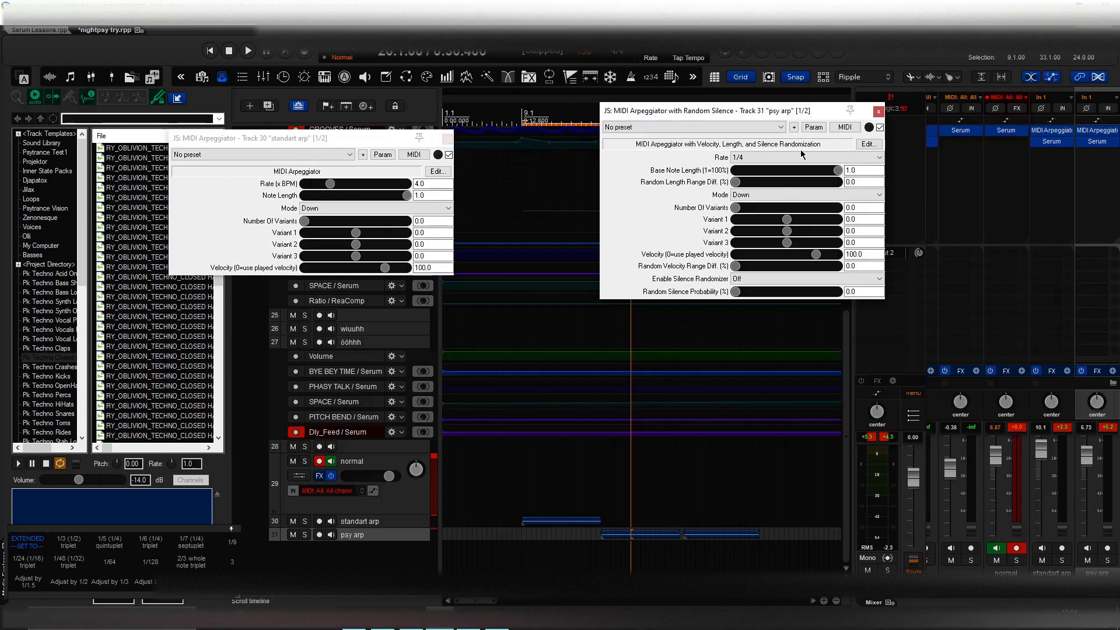
Close the standart arp track's arpeggiator, keep the psy arp one open, and set the playback start to bar 17.
{"action": "left_click", "coordinate": [447, 141]}
{"action": "left_click_drag", "start_coordinate": [758, 111], "coordinate": [303, 183]}
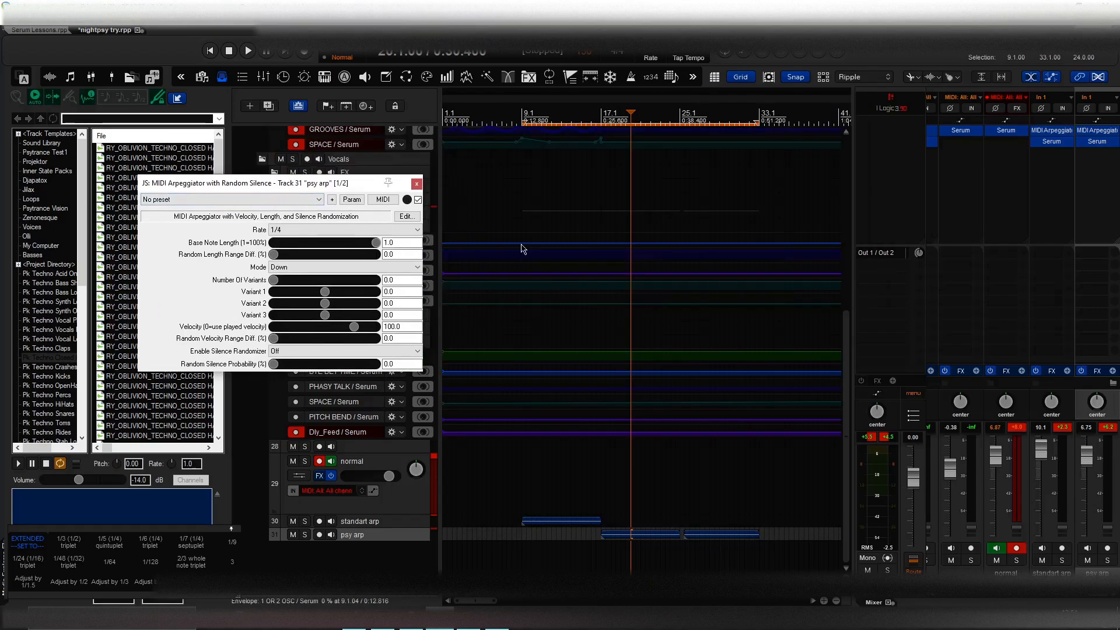
{"action": "double_click", "coordinate": [605, 120]}
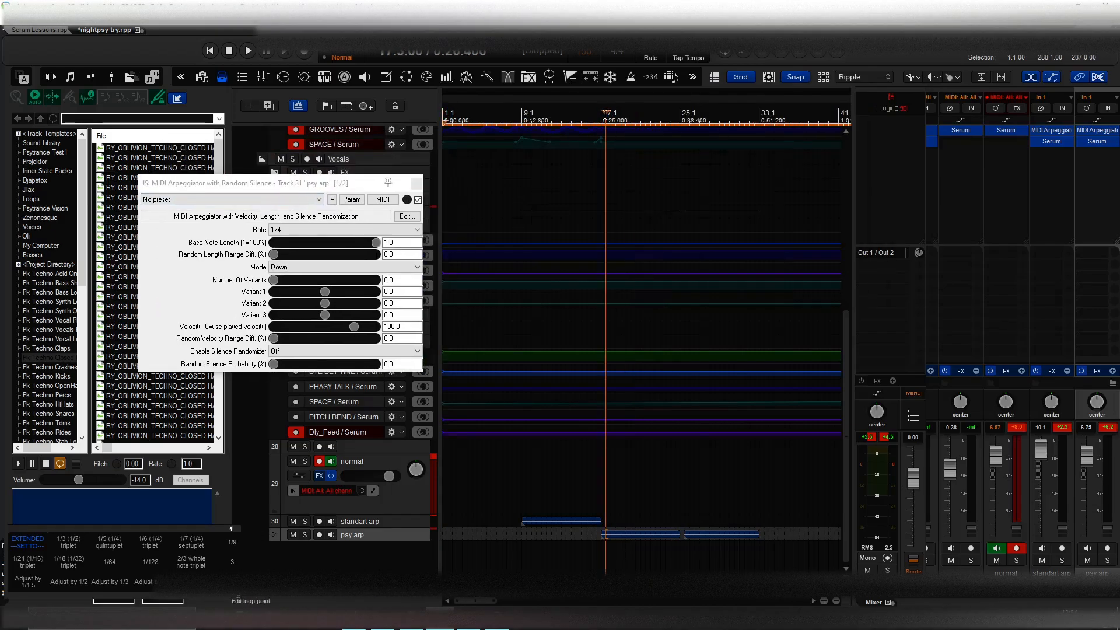
{"action": "left_click", "coordinate": [601, 119]}
Open the psy arp track's Serum and check its modulation matrix before returning to the oscillator page.
{"action": "left_click", "coordinate": [1097, 141]}
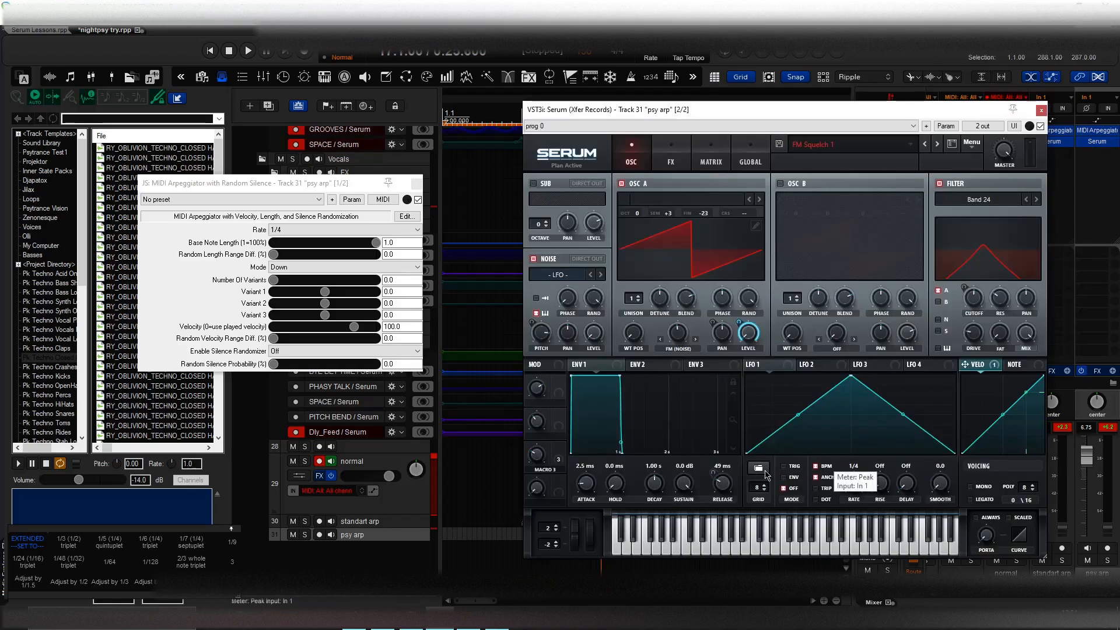
{"action": "left_click", "coordinate": [709, 166]}
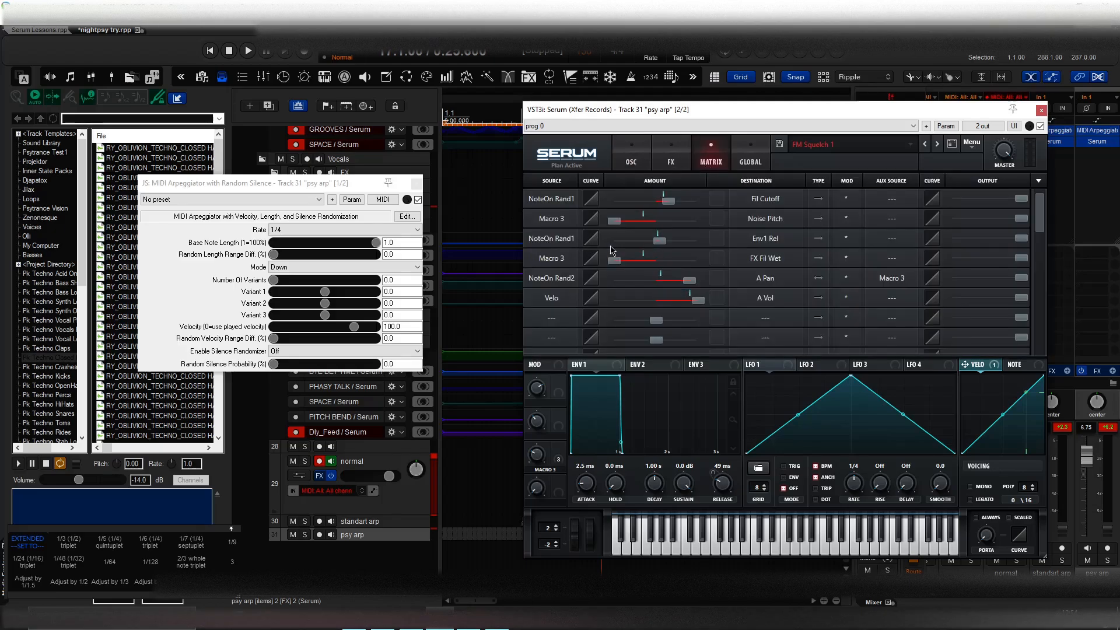
{"action": "left_click", "coordinate": [628, 161]}
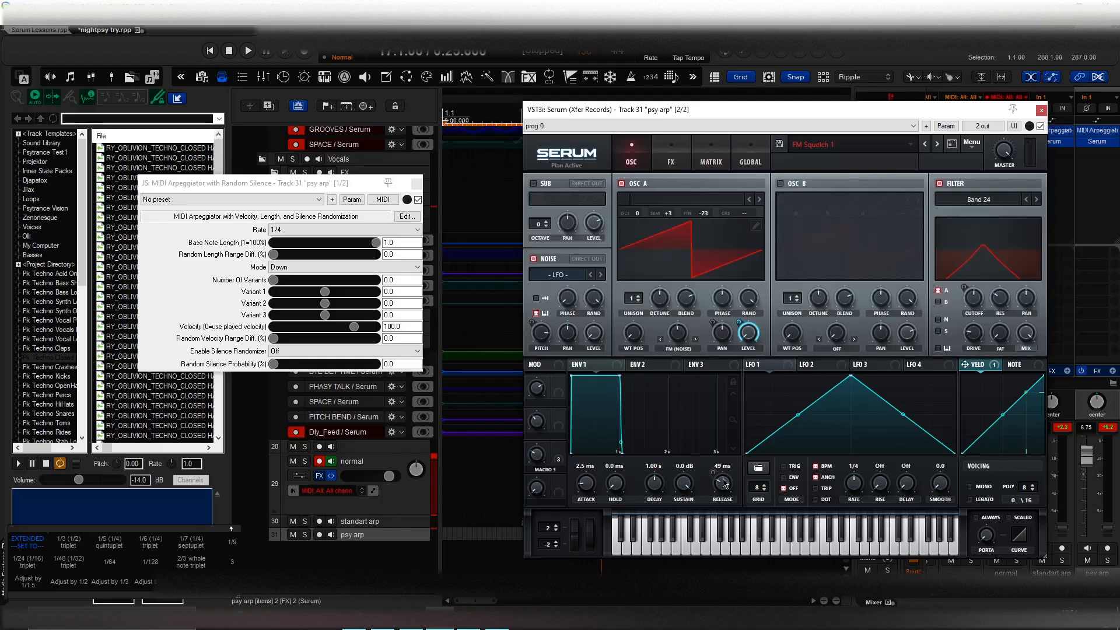
Audition the psy arp clip with Serum's envelope 1 release at 584 ms and the arpeggiator's Base Note Length at 0.208.
{"action": "key", "text": "space"}
{"action": "left_click_drag", "start_coordinate": [723, 483], "coordinate": [728, 461]}
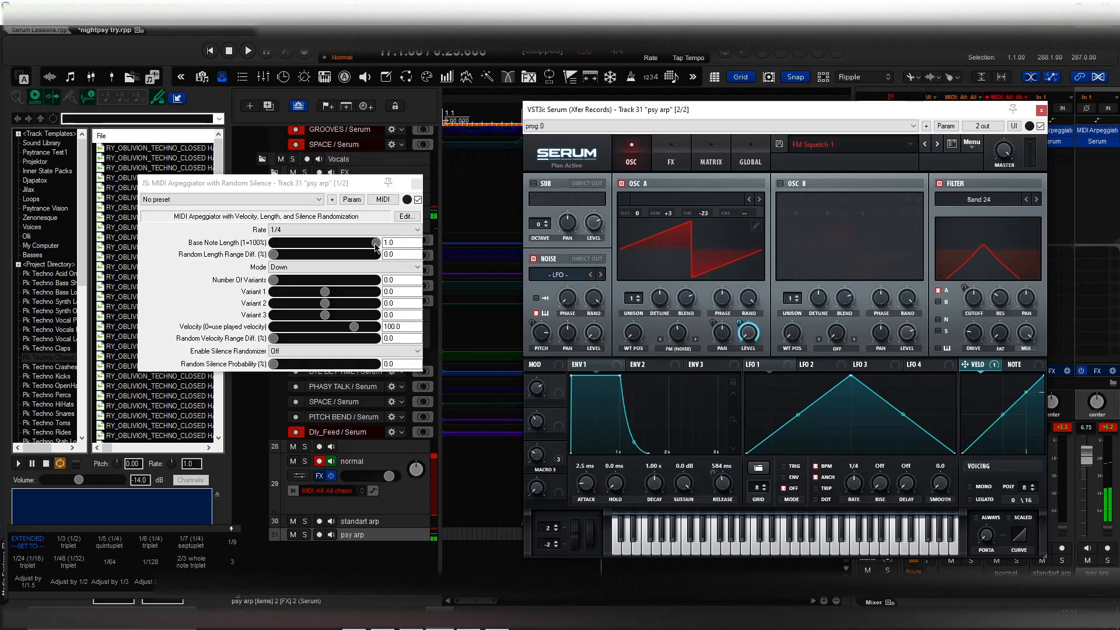
{"action": "left_click", "coordinate": [375, 250]}
{"action": "left_click_drag", "start_coordinate": [375, 244], "coordinate": [313, 257]}
{"action": "key", "text": "space"}
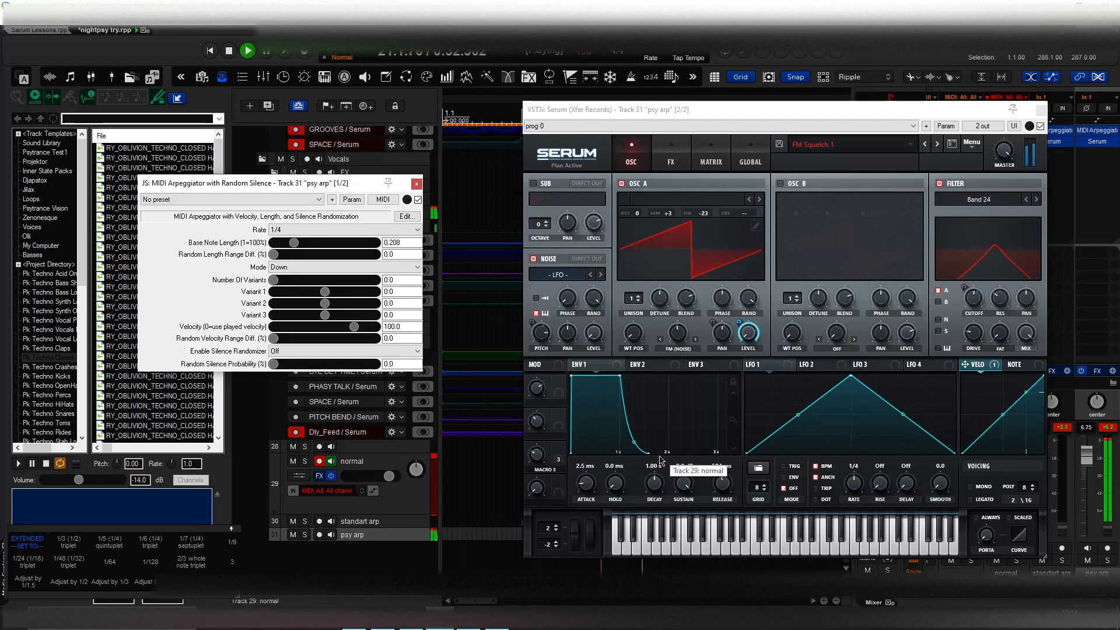
Set the arpeggiator's Base Note Length to 0.604 and Serum's envelope 1 release to 144 ms during playback.
{"action": "left_click_drag", "start_coordinate": [294, 243], "coordinate": [325, 246]}
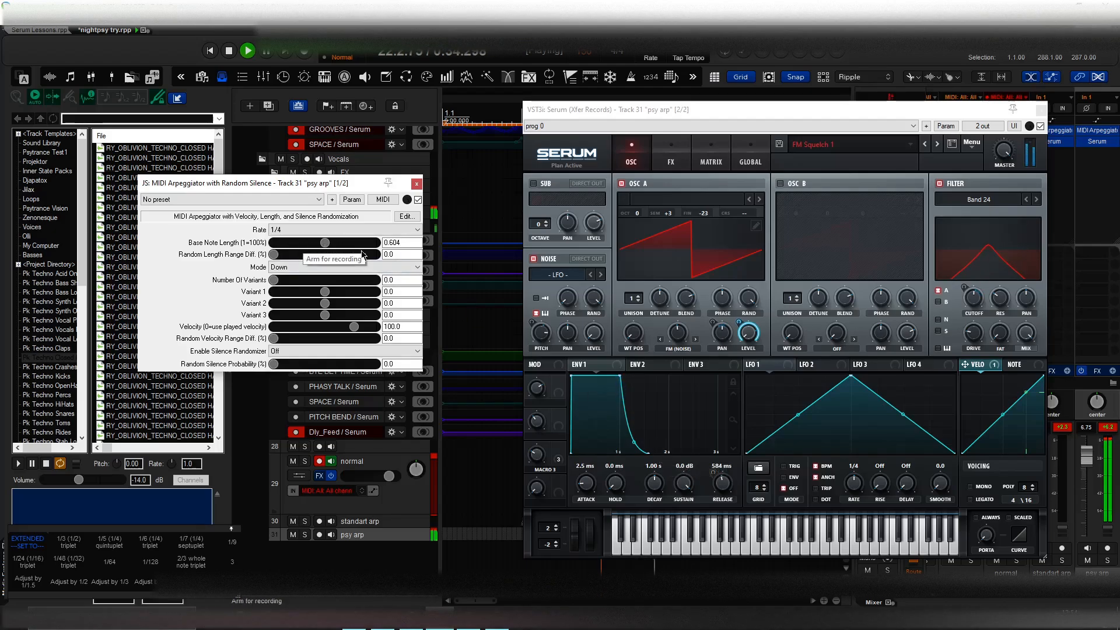
{"action": "left_click", "coordinate": [722, 484]}
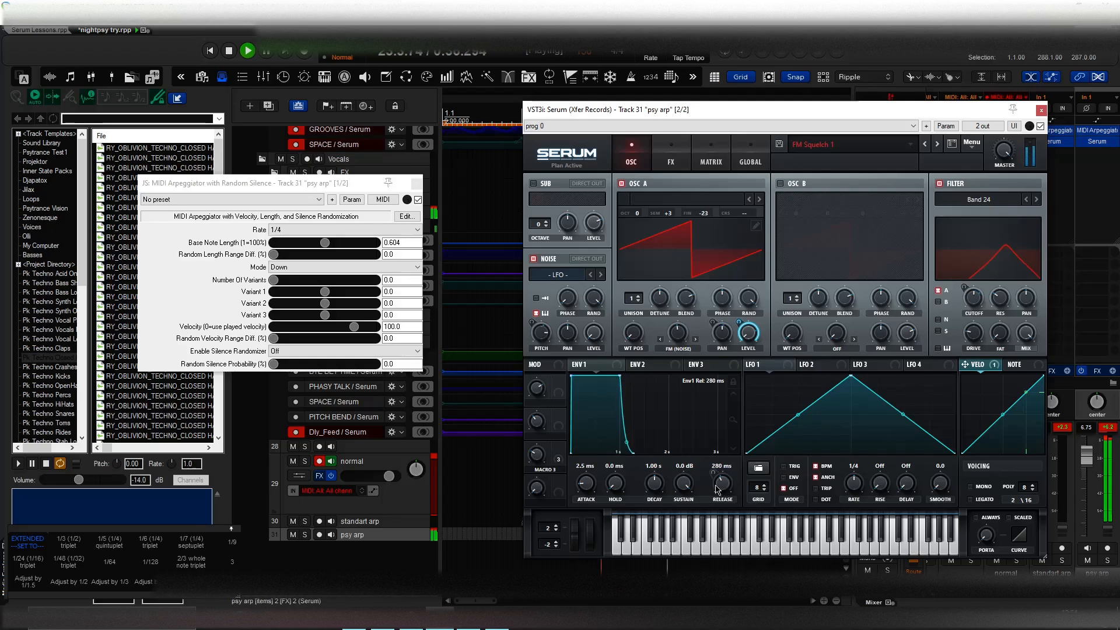
{"action": "scroll", "coordinate": [717, 493], "scroll_direction": "down", "scroll_amount": 5}
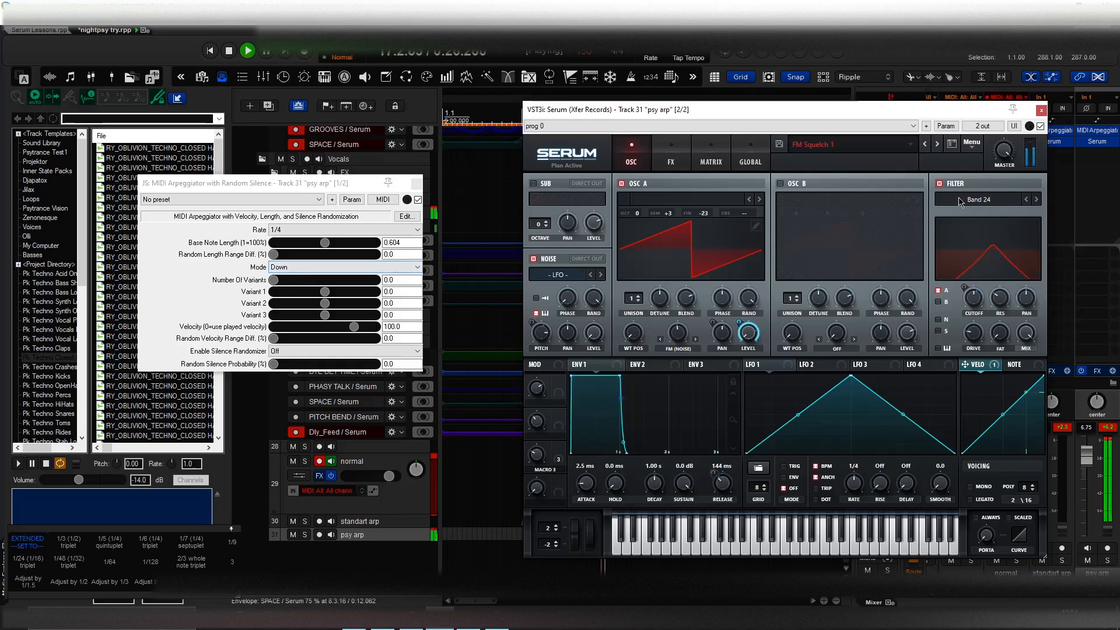
Arrange the psy arp track's Serum and arpeggiator windows side by side.
{"action": "left_click", "coordinate": [1042, 110]}
{"action": "left_click_drag", "start_coordinate": [254, 187], "coordinate": [723, 164]}
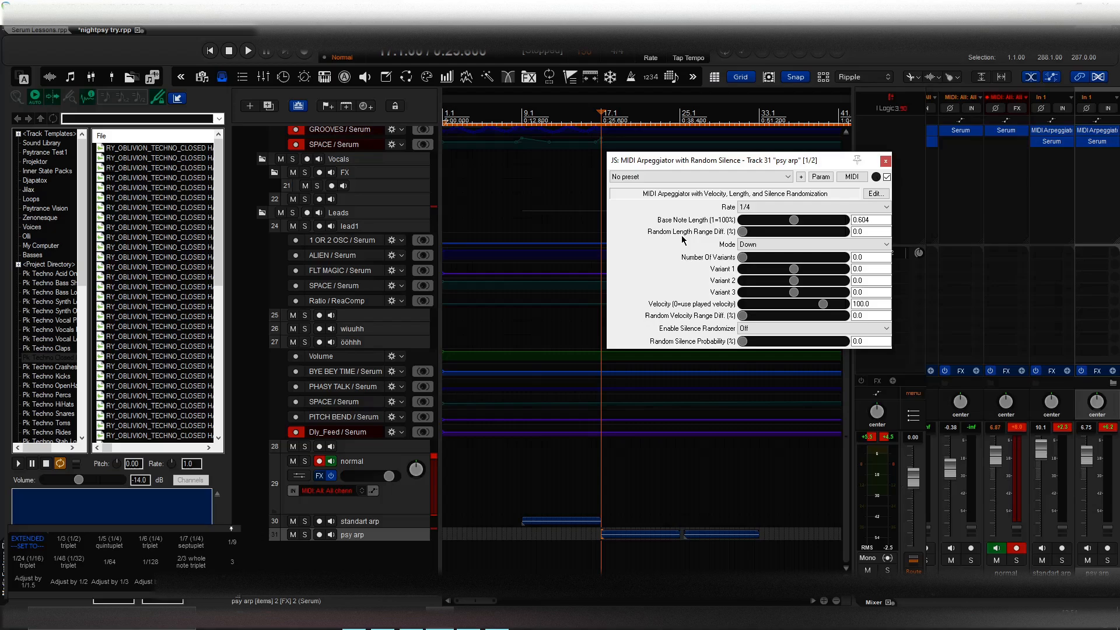
{"action": "left_click", "coordinate": [1100, 147]}
{"action": "left_click", "coordinate": [1100, 146]}
{"action": "left_click", "coordinate": [1100, 142]}
{"action": "left_click", "coordinate": [687, 126]}
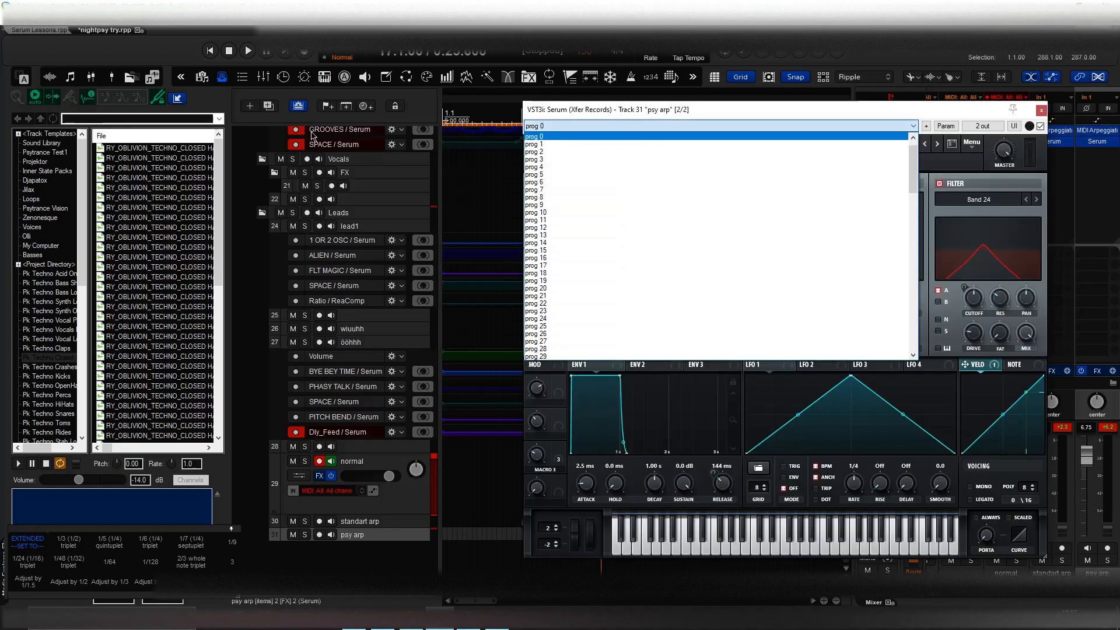
{"action": "left_click", "coordinate": [748, 117]}
{"action": "left_click_drag", "start_coordinate": [748, 115], "coordinate": [268, 135]}
Set the arpeggiator's Base Note Length to 1.0, Random Length Range Diff. to 0.208 and Random Velocity Range Diff. to 0.25.
{"action": "left_click_drag", "start_coordinate": [806, 225], "coordinate": [919, 259]}
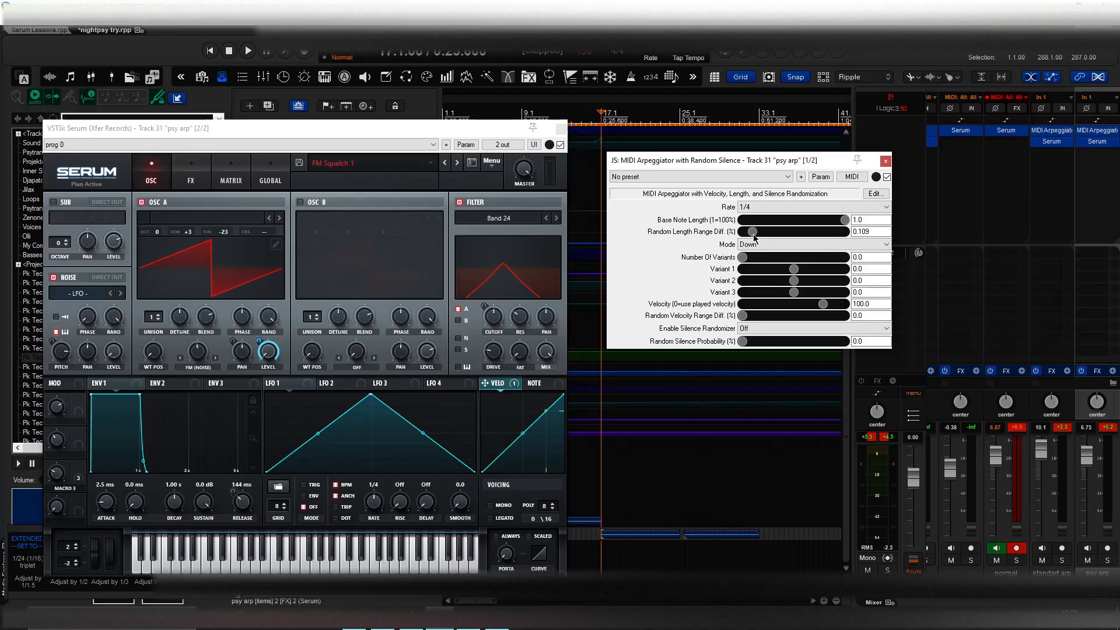
{"action": "left_click_drag", "start_coordinate": [754, 233], "coordinate": [772, 233]}
{"action": "left_click", "coordinate": [877, 236]}
{"action": "left_click", "coordinate": [769, 316]}
{"action": "left_click", "coordinate": [868, 316]}
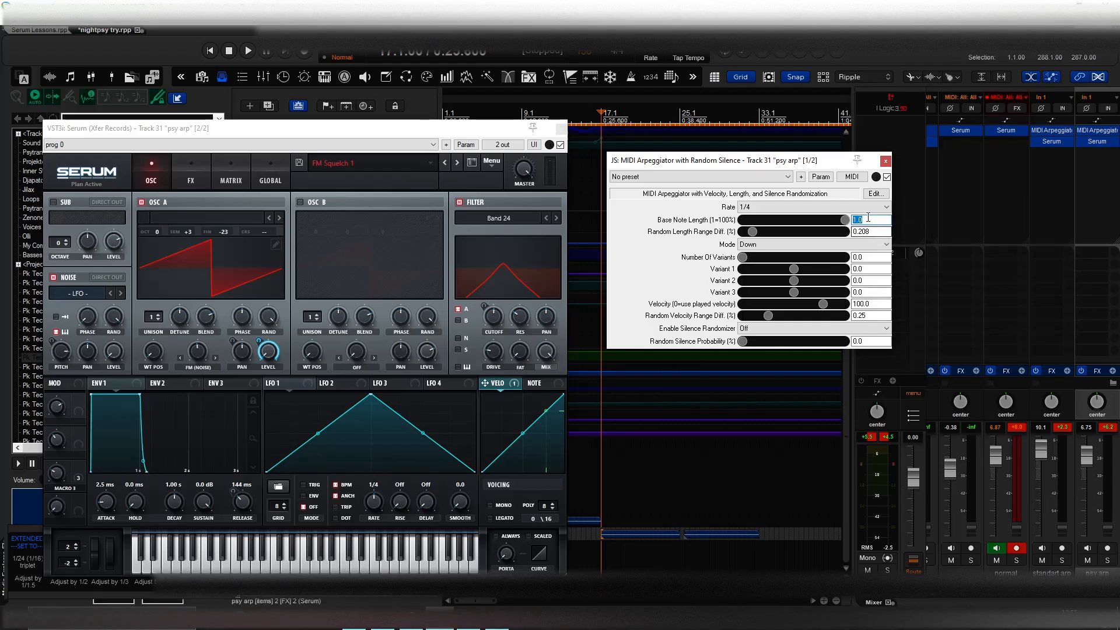
Set Random Velocity Range Diff. to 0.0 and Base Note Length to 0.802, and play the psy arp clip from bar 17.
{"action": "double_click", "coordinate": [863, 220]}
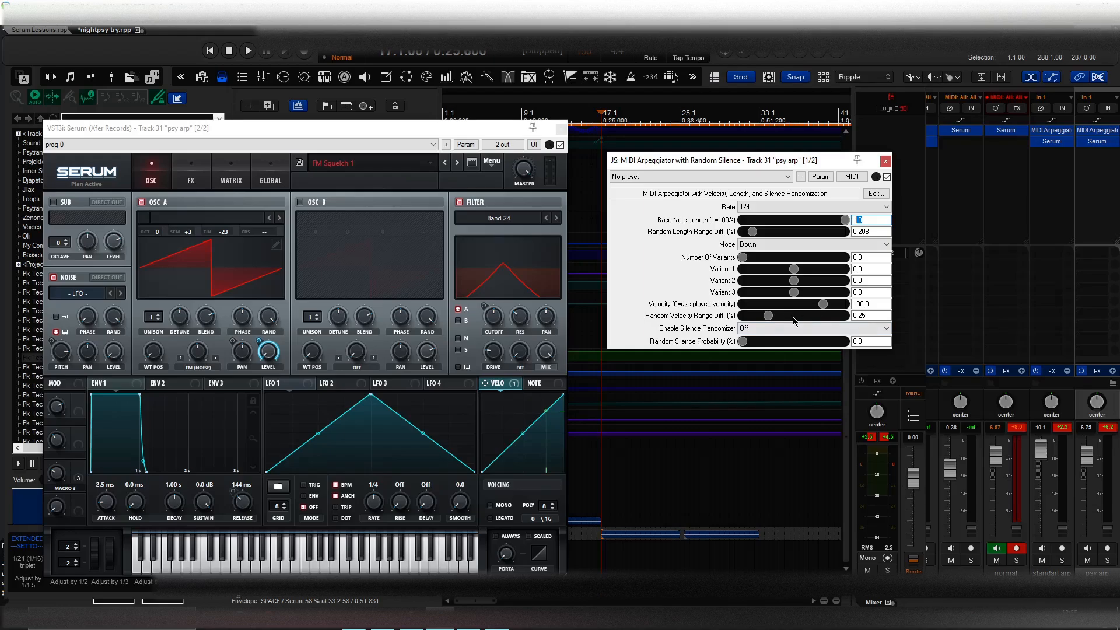
{"action": "left_click_drag", "start_coordinate": [799, 316], "coordinate": [592, 319]}
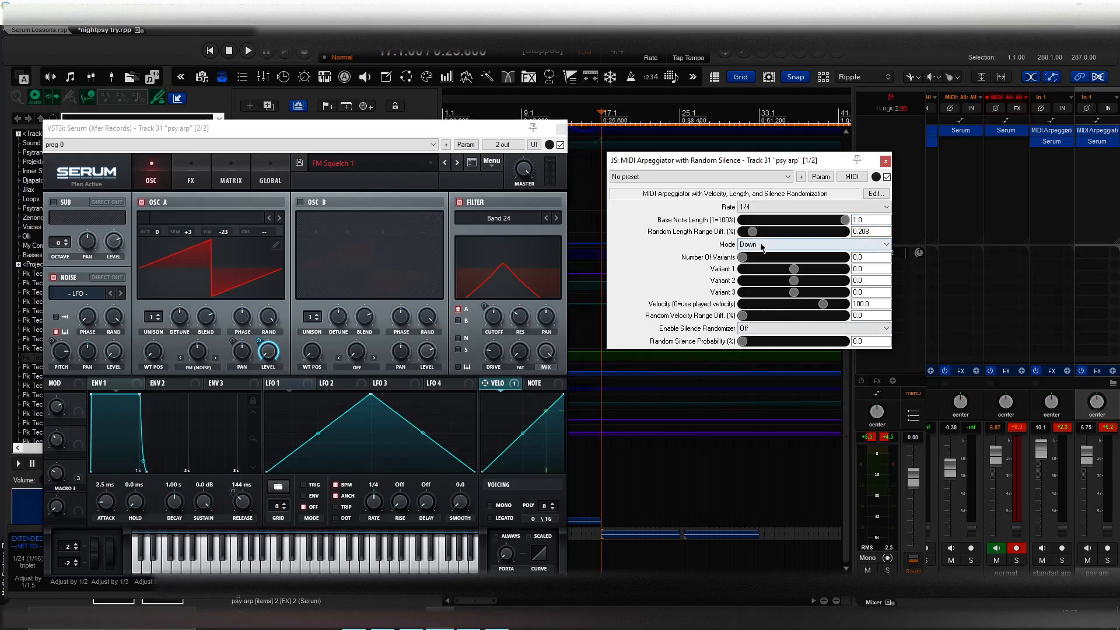
{"action": "left_click_drag", "start_coordinate": [837, 221], "coordinate": [824, 221]}
{"action": "key", "text": "space"}
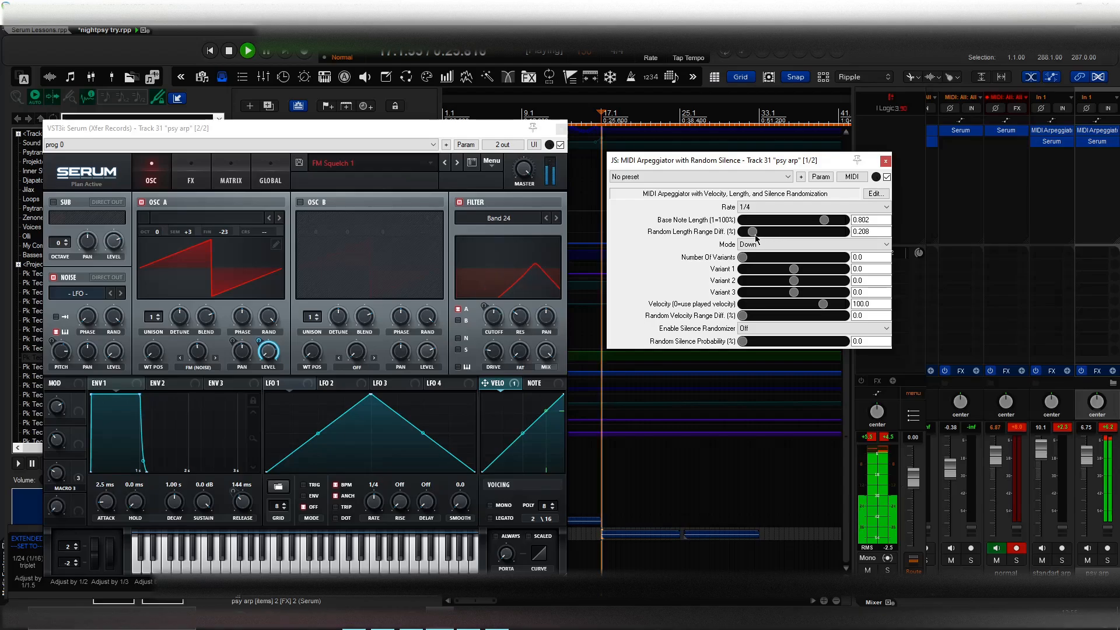
Set Random Length Range Diff. to 0.604 and Random Velocity Range Diff. to 0.375, auditioning the psy arp clip.
{"action": "left_click_drag", "start_coordinate": [753, 231], "coordinate": [834, 239]}
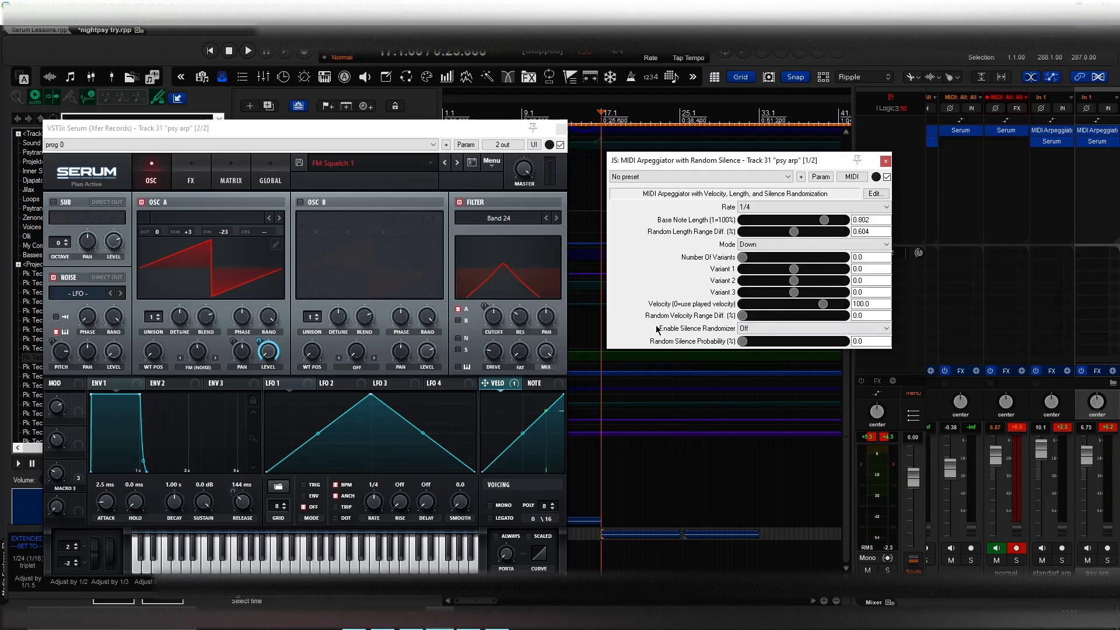
{"action": "left_click_drag", "start_coordinate": [763, 318], "coordinate": [807, 319]}
{"action": "key", "text": "space"}
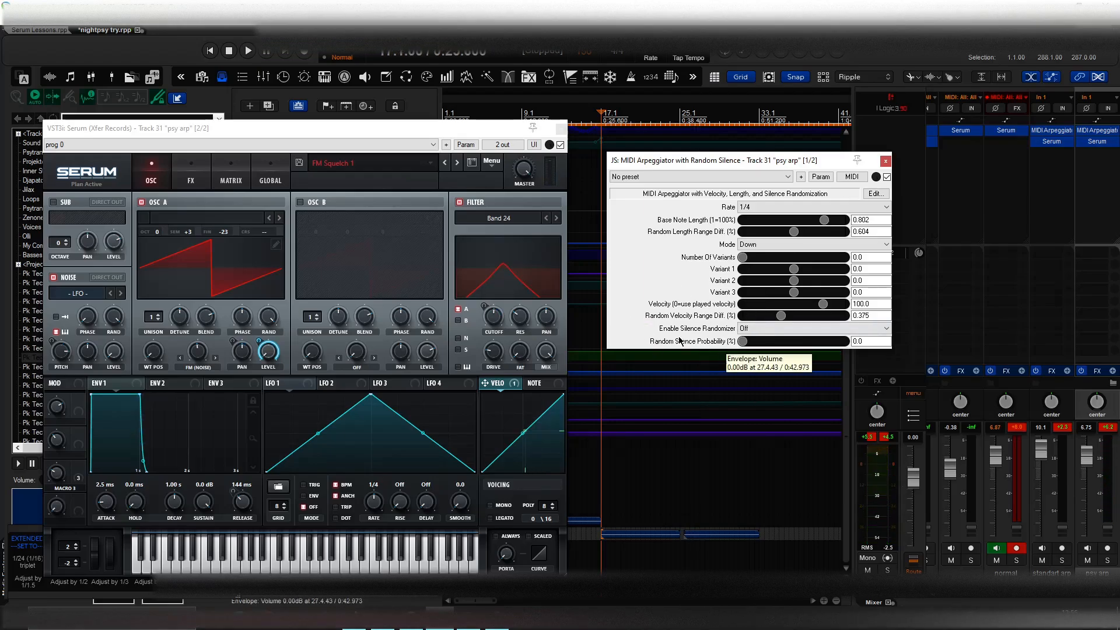
Enable the silence randomizer and set Random Silence Probability to 31.0 while auditioning the psy arp clip.
{"action": "left_click", "coordinate": [750, 330]}
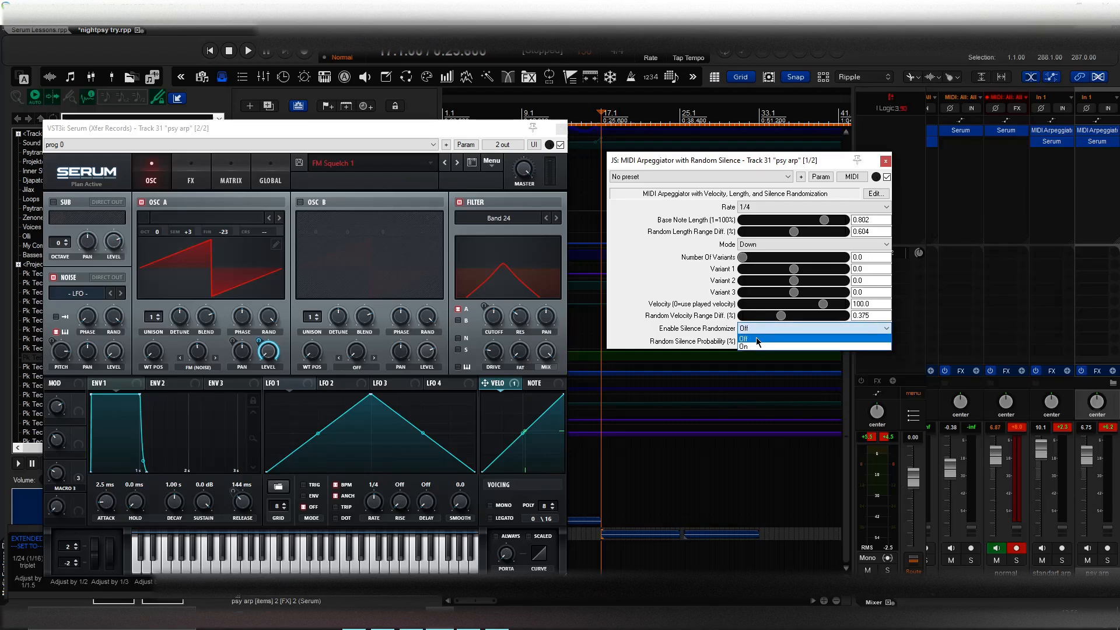
{"action": "left_click", "coordinate": [747, 339]}
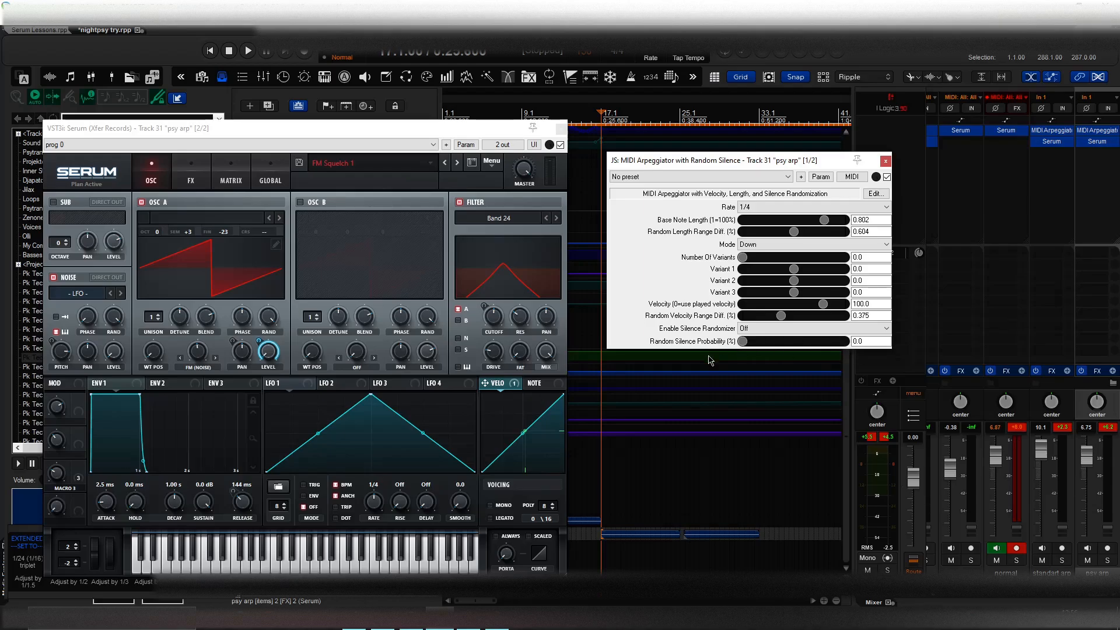
{"action": "left_click", "coordinate": [759, 328]}
{"action": "left_click", "coordinate": [758, 348]}
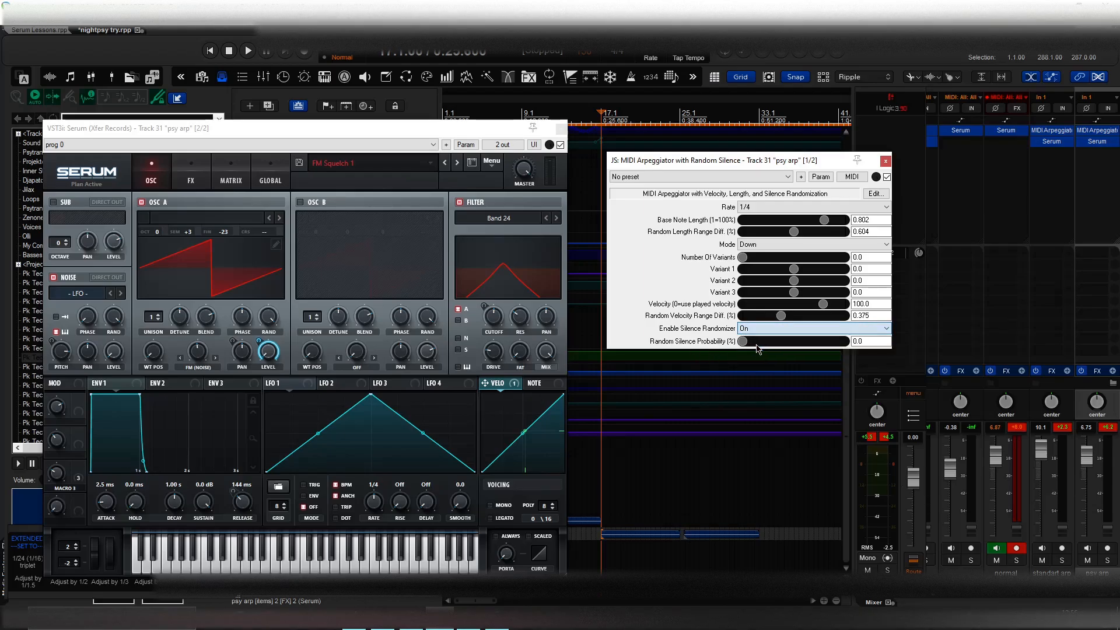
{"action": "left_click_drag", "start_coordinate": [742, 341], "coordinate": [745, 344]}
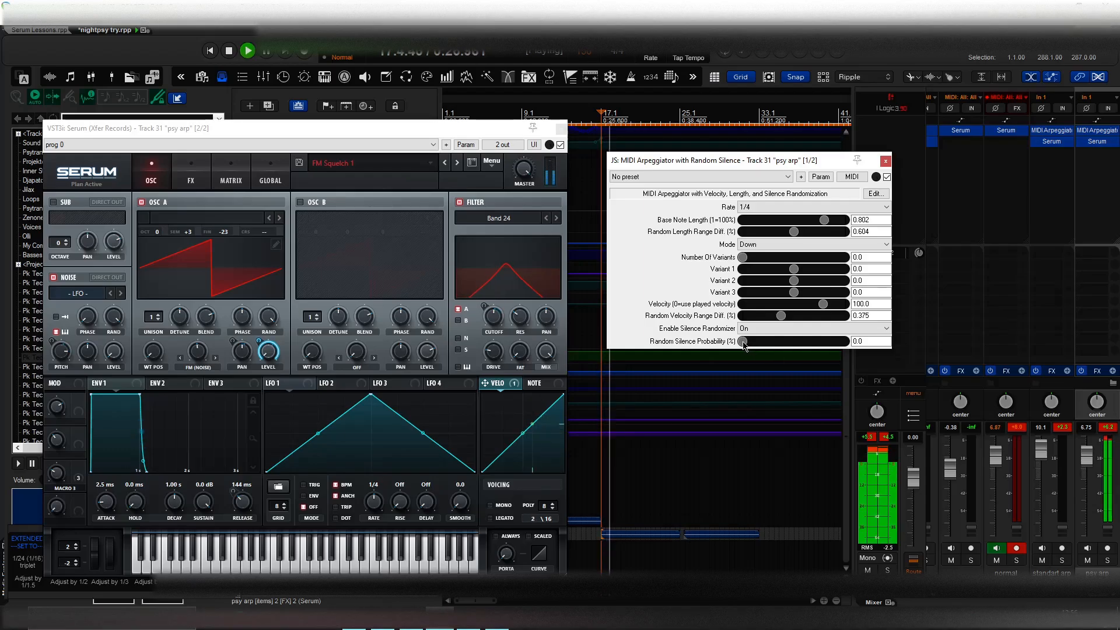
{"action": "key", "text": "space"}
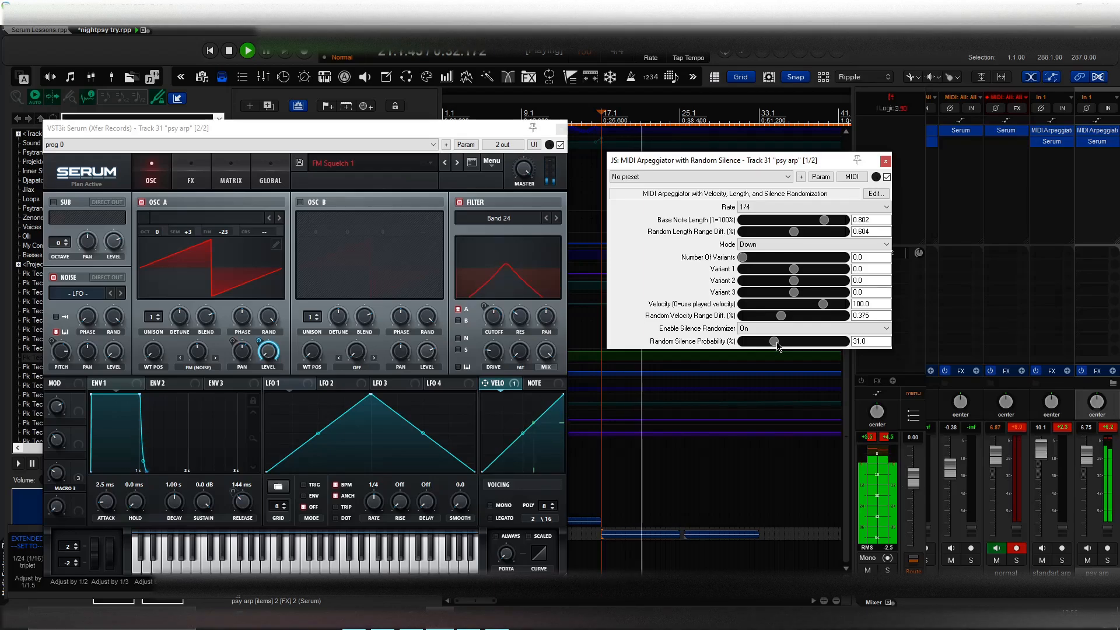
{"action": "key", "text": "space"}
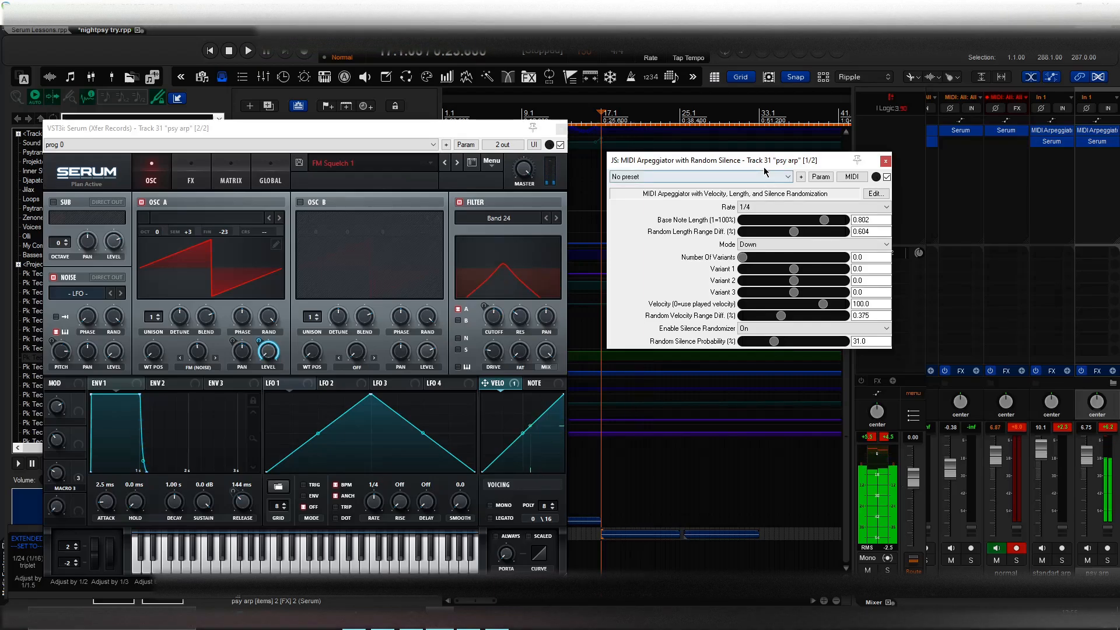
Set Random Silence Probability to 70.0 and audition the second psy arp clip from bar 25.3.
{"action": "left_click_drag", "start_coordinate": [749, 160], "coordinate": [458, 131]}
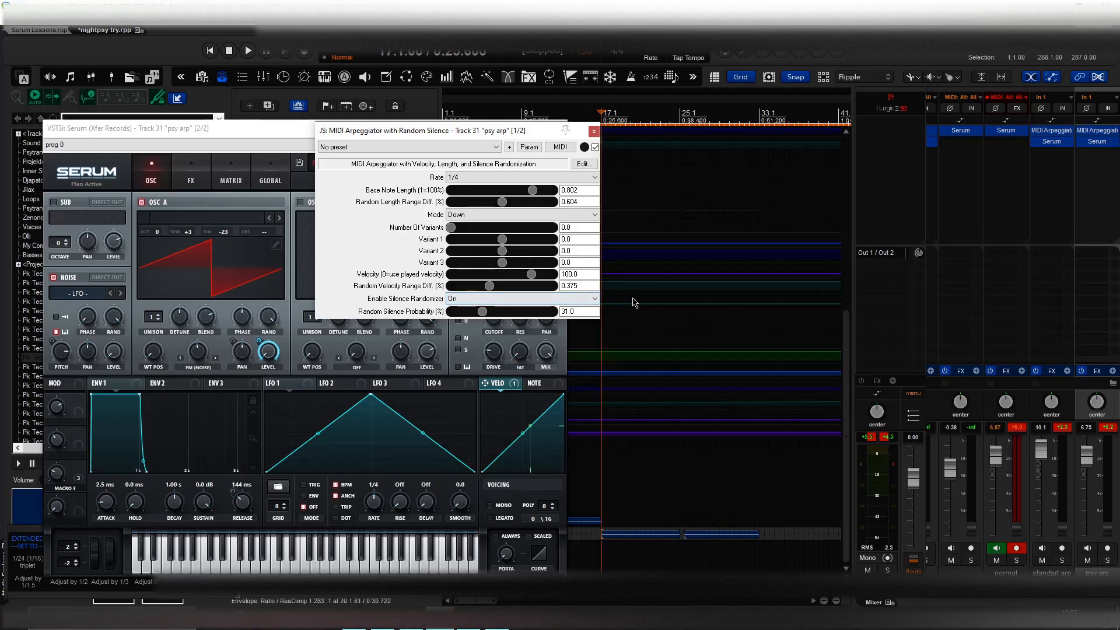
{"action": "left_click", "coordinate": [685, 151]}
{"action": "scroll", "coordinate": [685, 150], "scroll_direction": "up", "scroll_amount": 2}
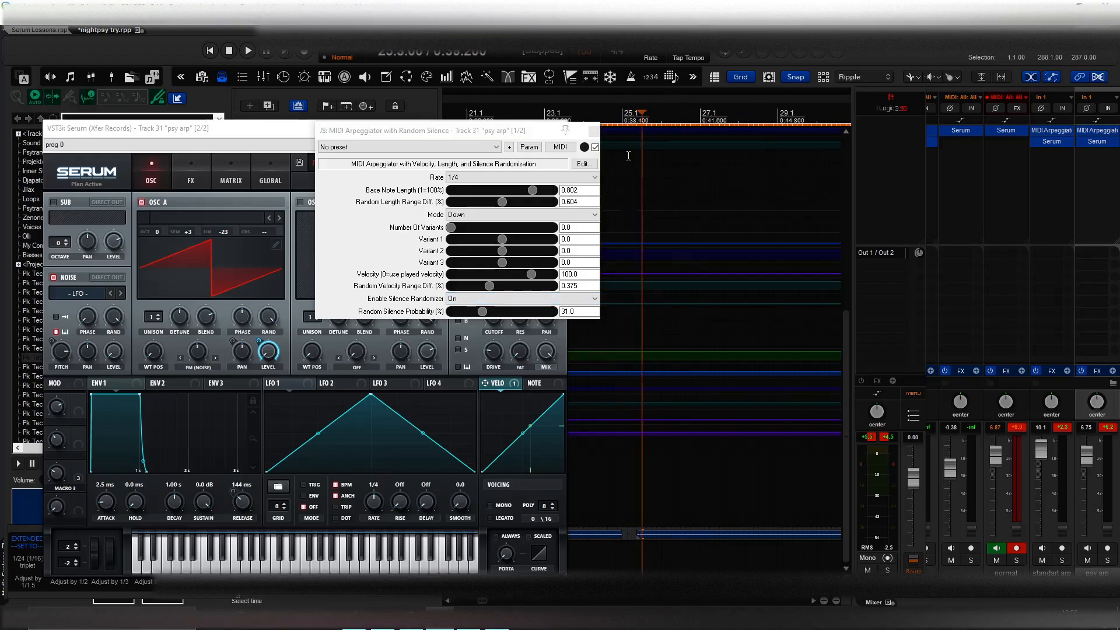
{"action": "left_click", "coordinate": [628, 141]}
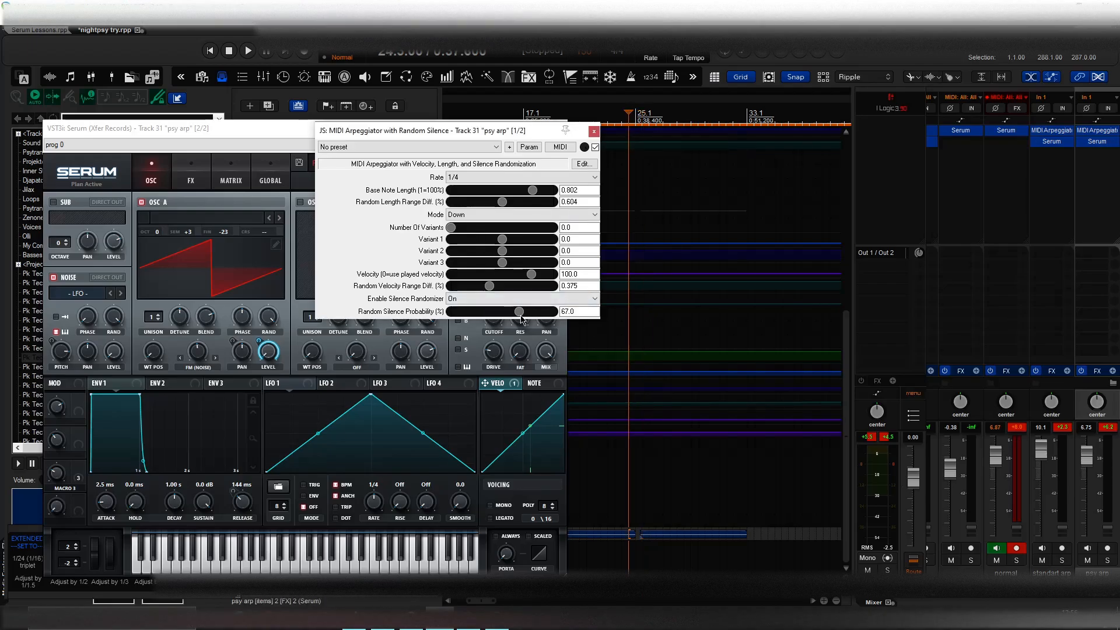
{"action": "left_click_drag", "start_coordinate": [483, 311], "coordinate": [523, 311]}
{"action": "left_click", "coordinate": [642, 117]}
{"action": "key", "text": "space"}
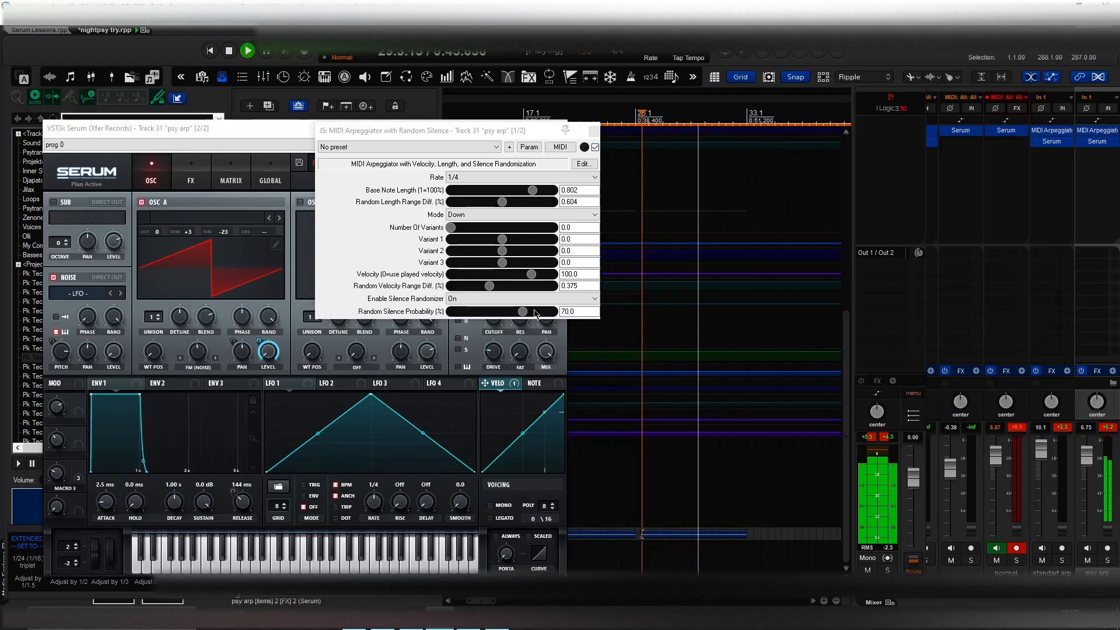
{"action": "key", "text": "space"}
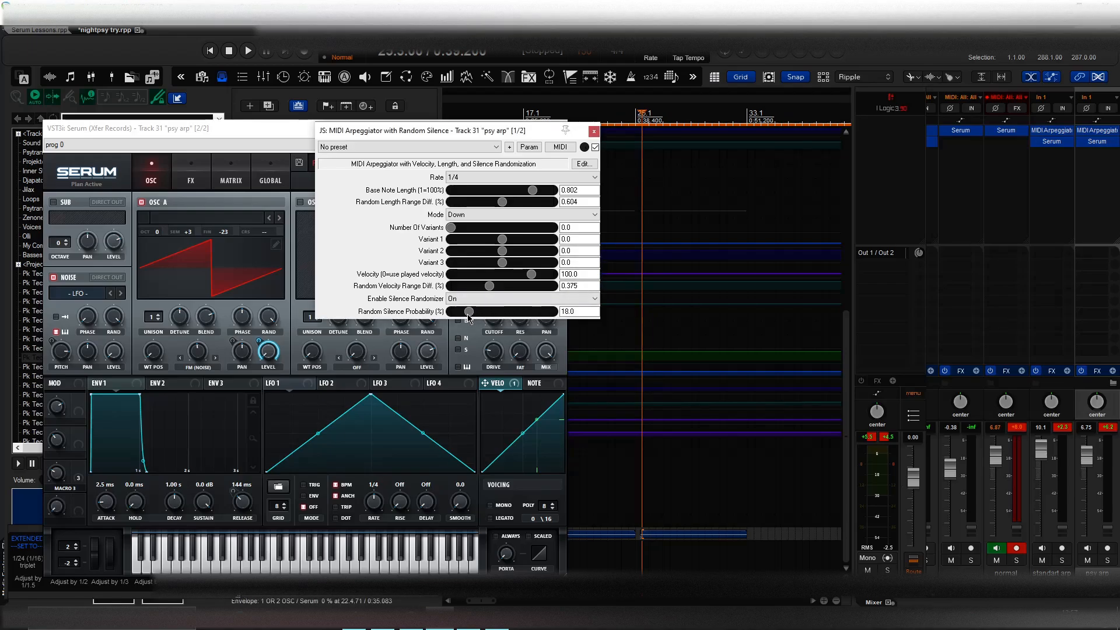
Set Random Silence Probability to 73.0 and audition the psy arp clip from bar 25.3 again.
{"action": "left_click_drag", "start_coordinate": [469, 318], "coordinate": [529, 313]}
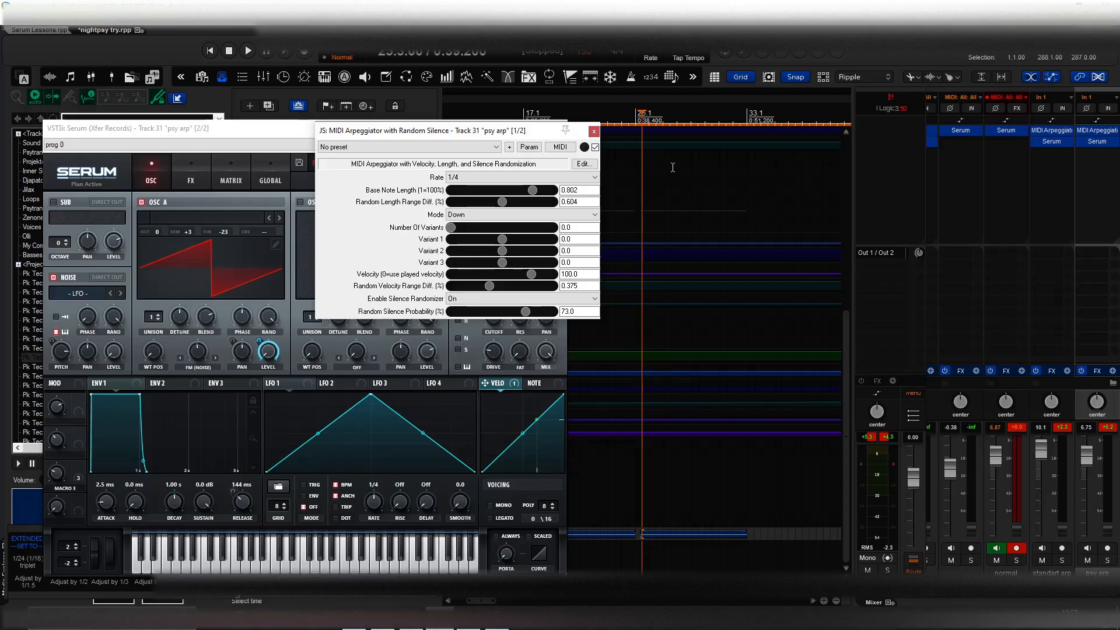
{"action": "key", "text": "space"}
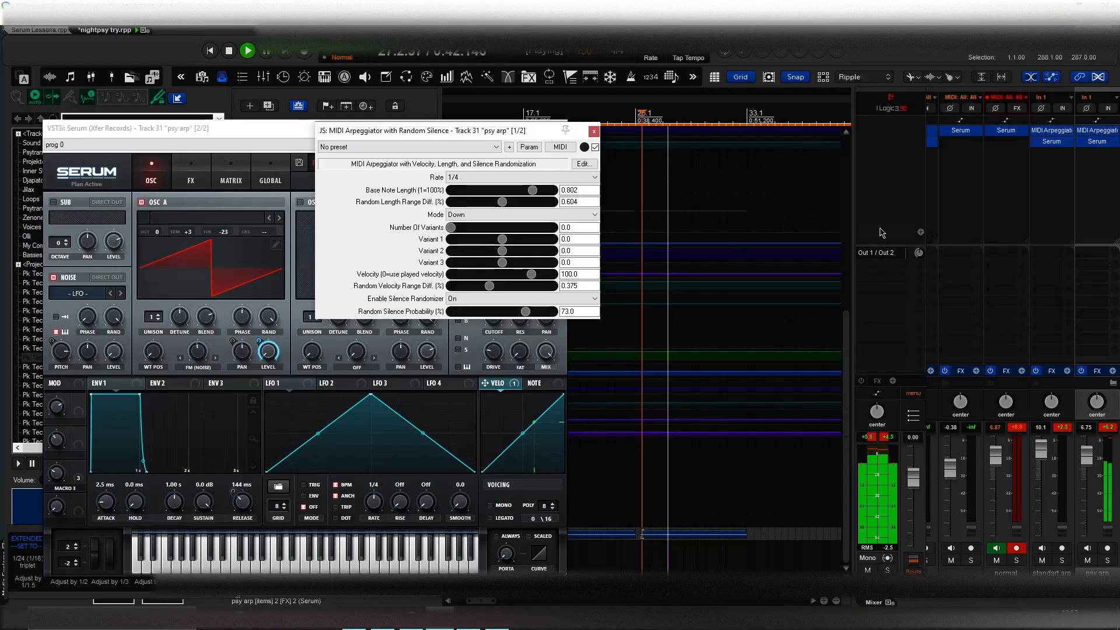
{"action": "key", "text": "space"}
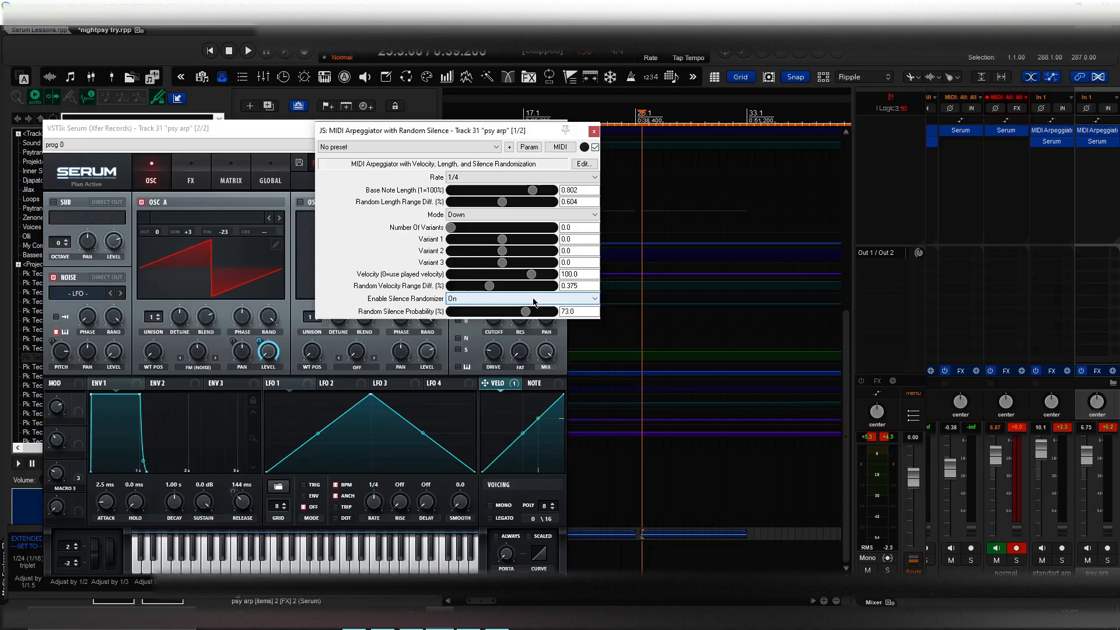
Place the standart arp track's arpeggiator beside the psy arp one, and open the psy arp arpeggiator's source code to inspect its slider definitions.
{"action": "left_click", "coordinate": [1046, 135]}
{"action": "left_click_drag", "start_coordinate": [583, 130], "coordinate": [908, 138]}
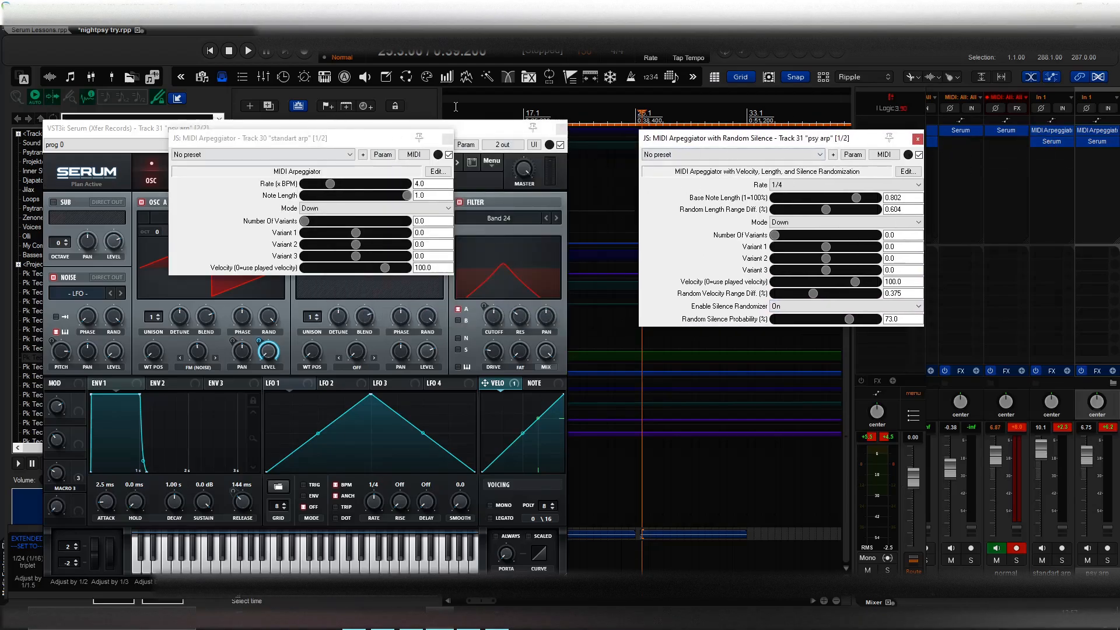
{"action": "left_click", "coordinate": [907, 171]}
{"action": "left_click_drag", "start_coordinate": [339, 299], "coordinate": [308, 210]}
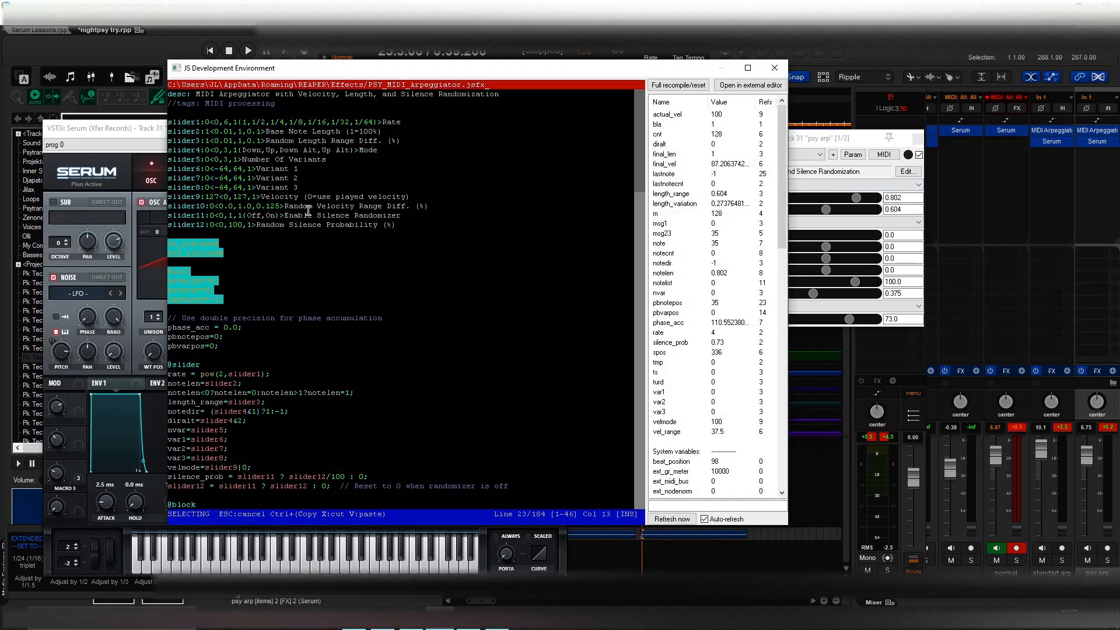
Open the source code of the standart arp track's MIDI Arpeggiator and replace all of it with the copied randomizing arpeggiator code.
{"action": "left_click", "coordinate": [774, 68]}
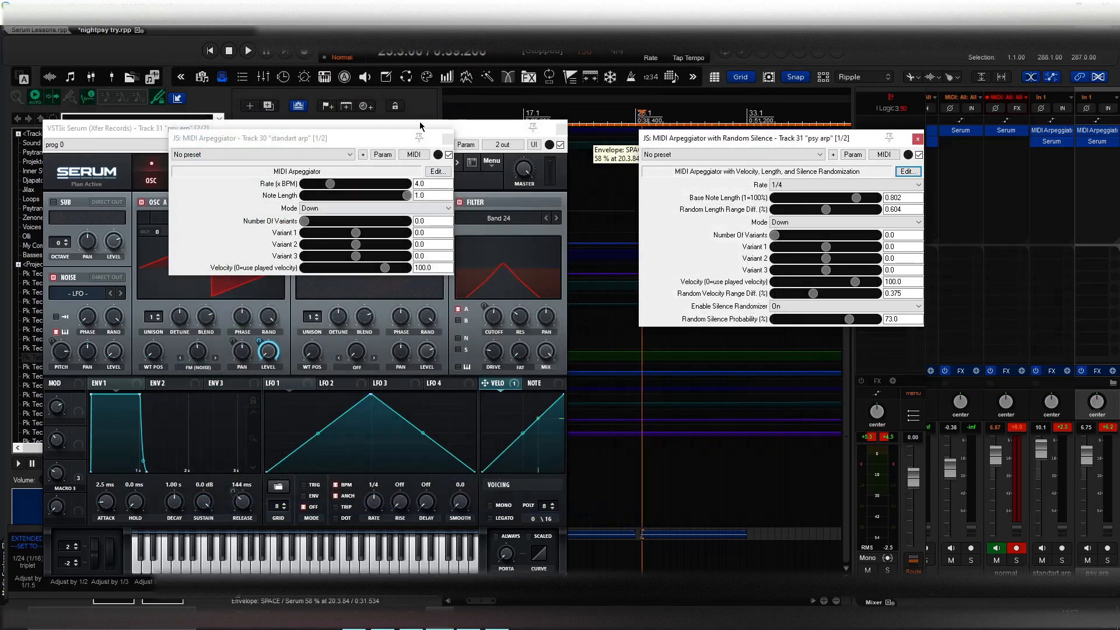
{"action": "left_click", "coordinate": [438, 172]}
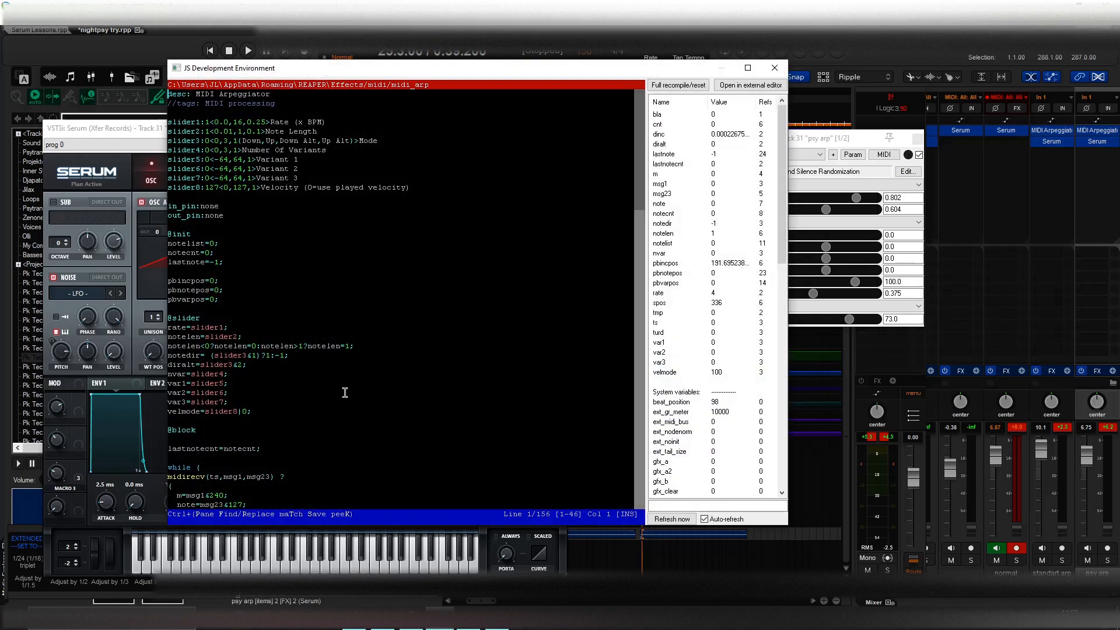
{"action": "left_click_drag", "start_coordinate": [343, 410], "coordinate": [246, 192]}
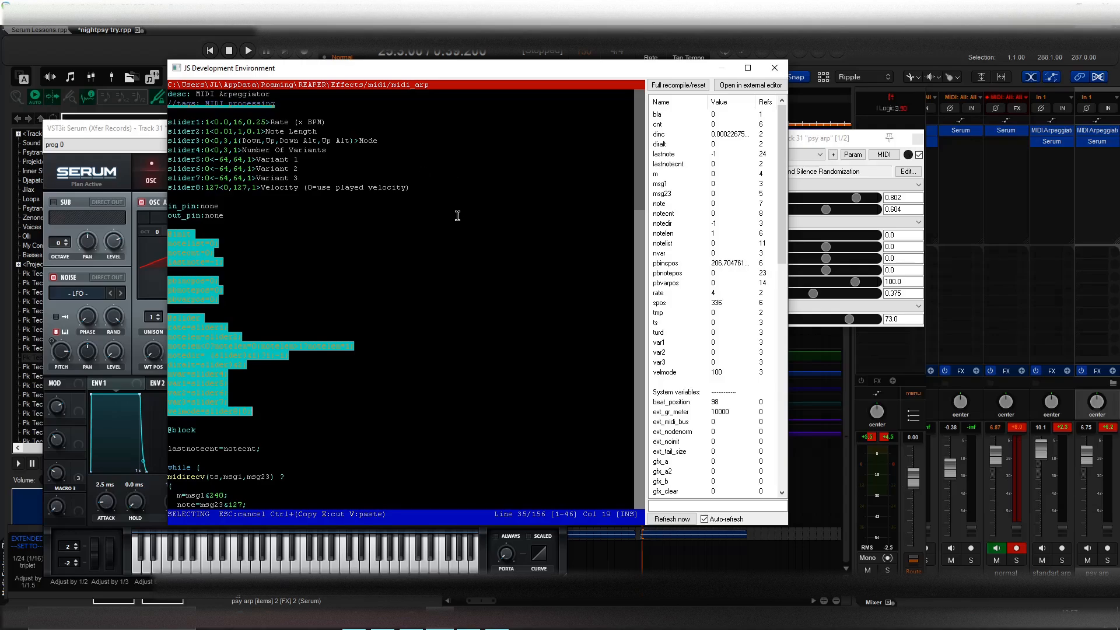
{"action": "key", "text": "ctrl+a"}
{"action": "key", "text": "Delete"}
{"action": "key", "text": "ctrl+v"}
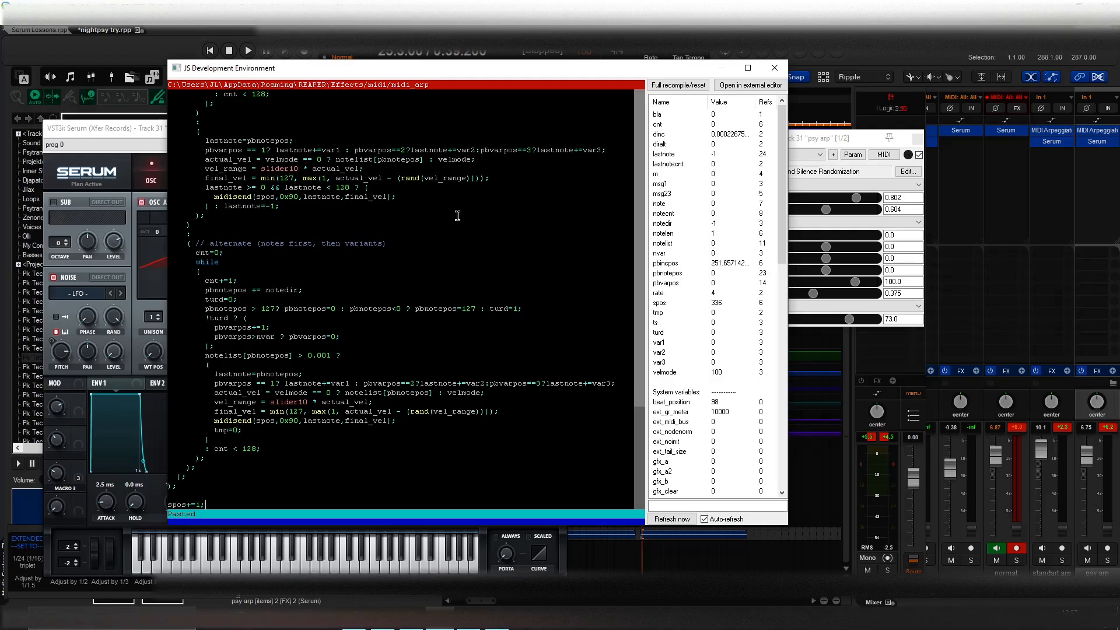
Close the code editor without saving the pasted code, and close the standart arp track's arpeggiator window.
{"action": "left_click", "coordinate": [775, 68]}
{"action": "left_click", "coordinate": [580, 356]}
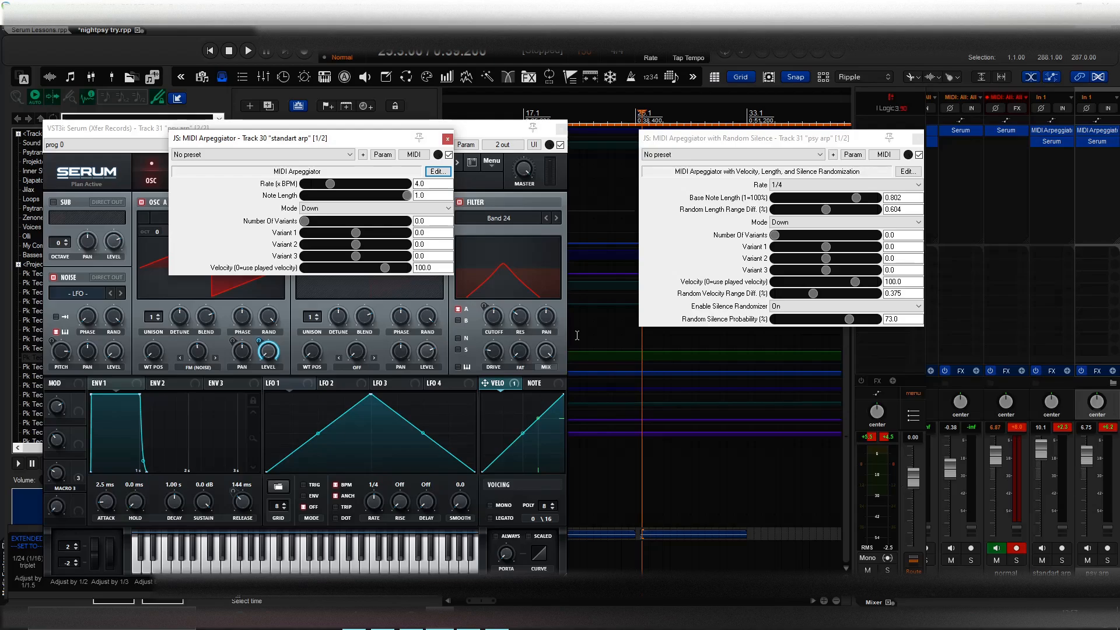
{"action": "left_click", "coordinate": [445, 140]}
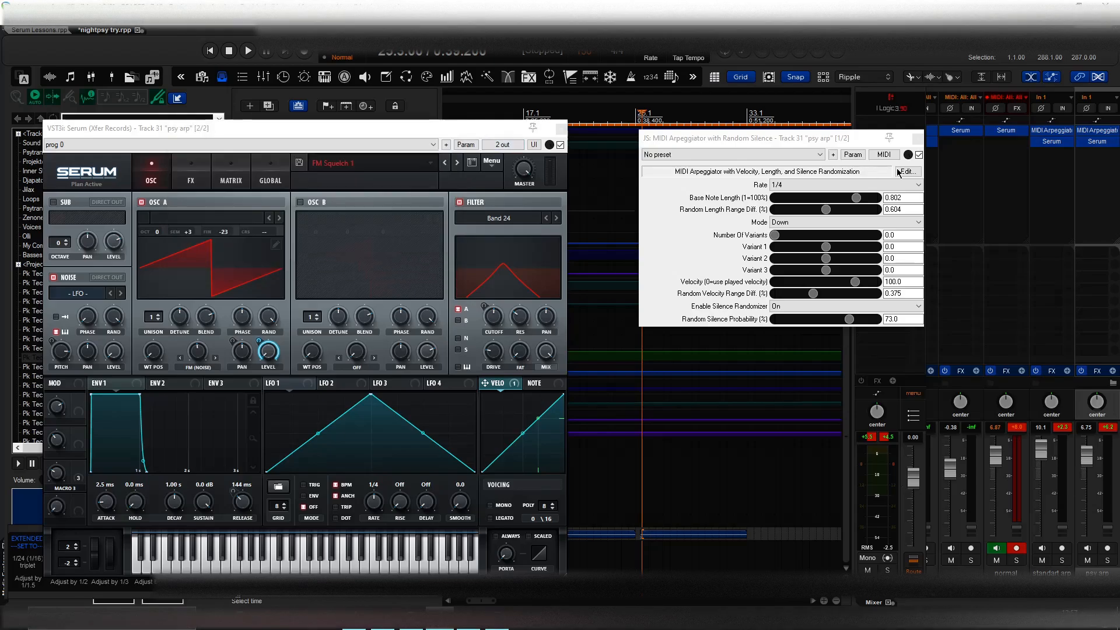